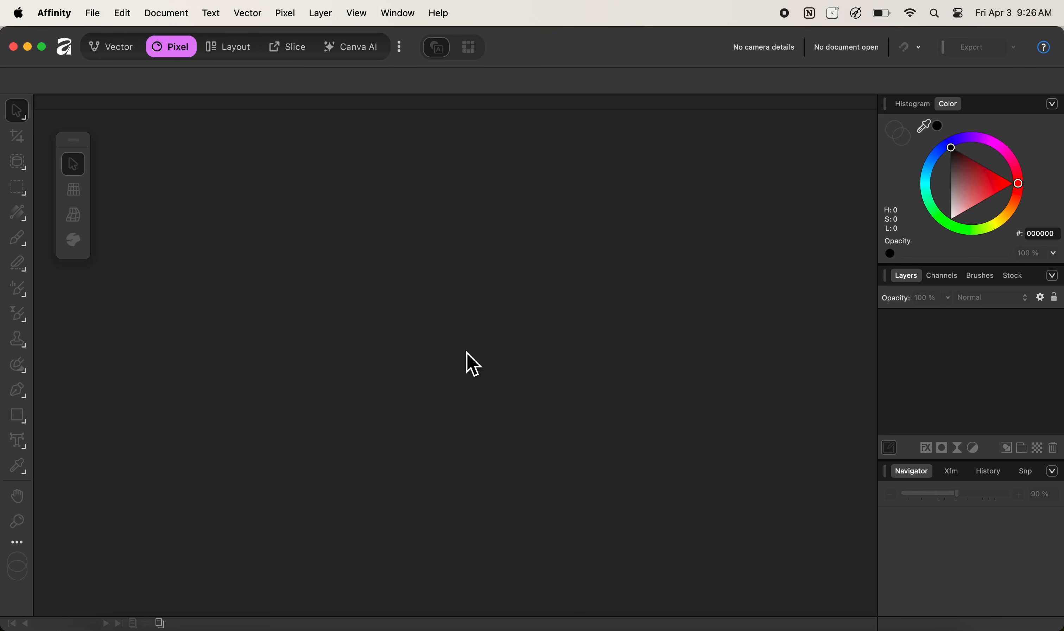
# Open Dancer.png from the Image1 folder in Affinity.
pyautogui.click(128, 615)
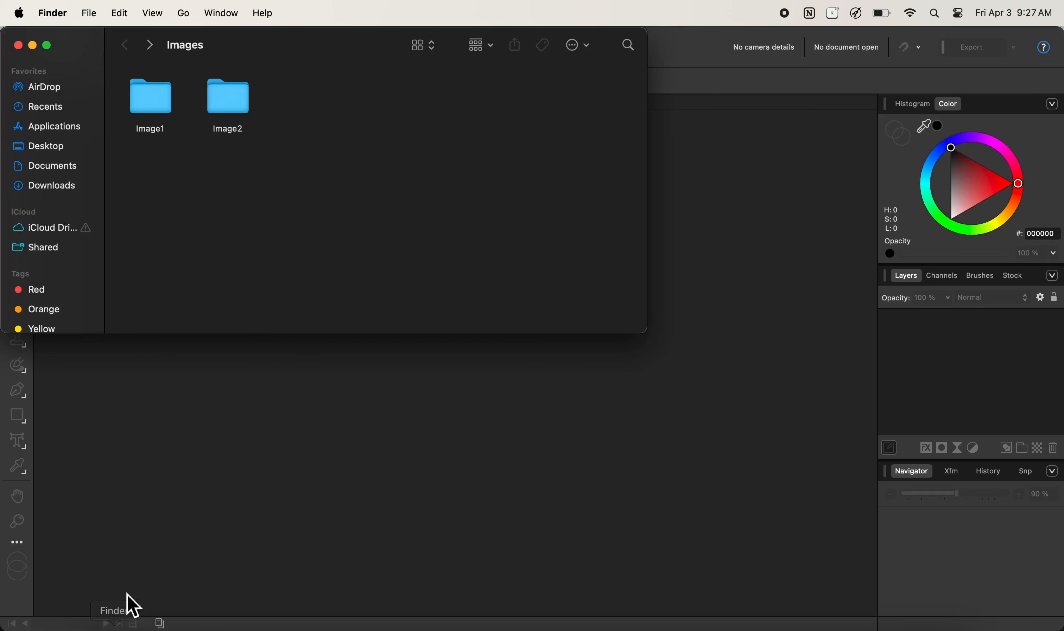
pyautogui.doubleClick(146, 104)
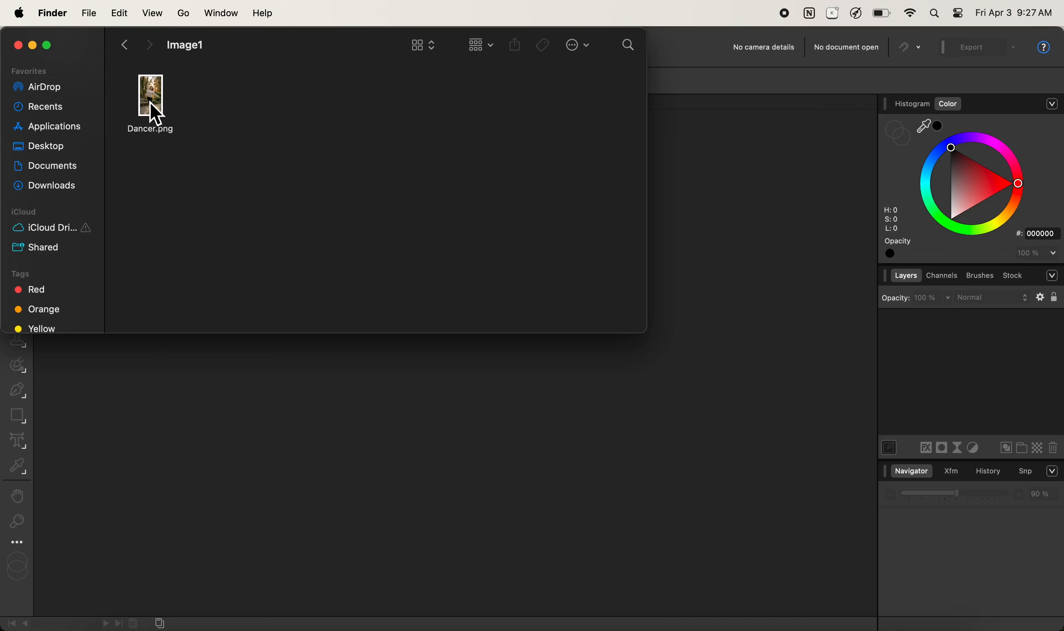
pyautogui.moveTo(150, 97); pyautogui.dragTo(458, 408)
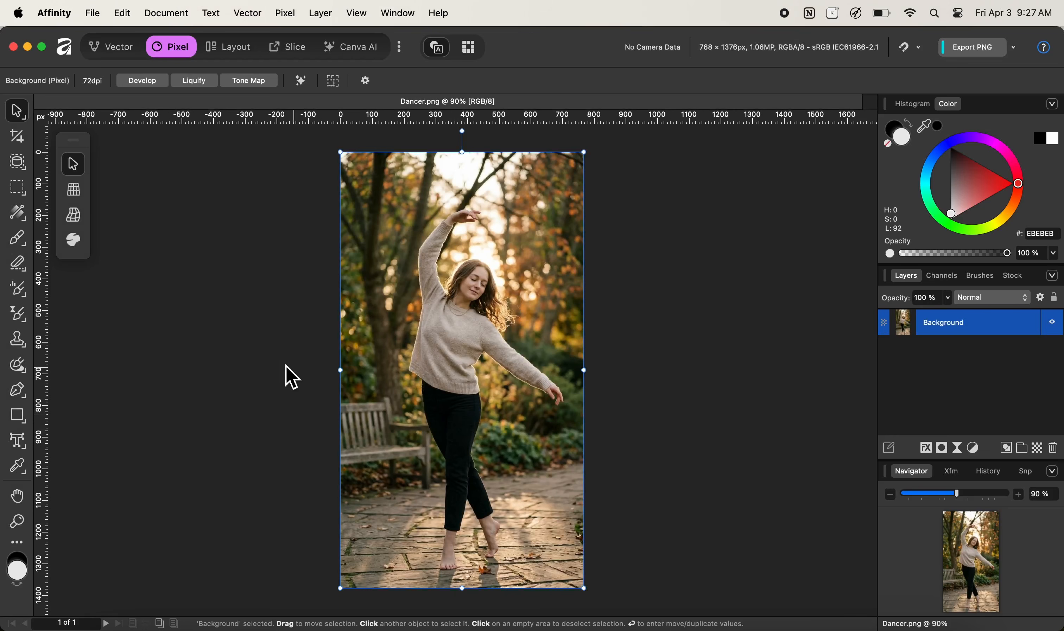
# Activate the Tone Brush Tool and keep its method at Dodge/Burn.
pyautogui.click(23, 290)
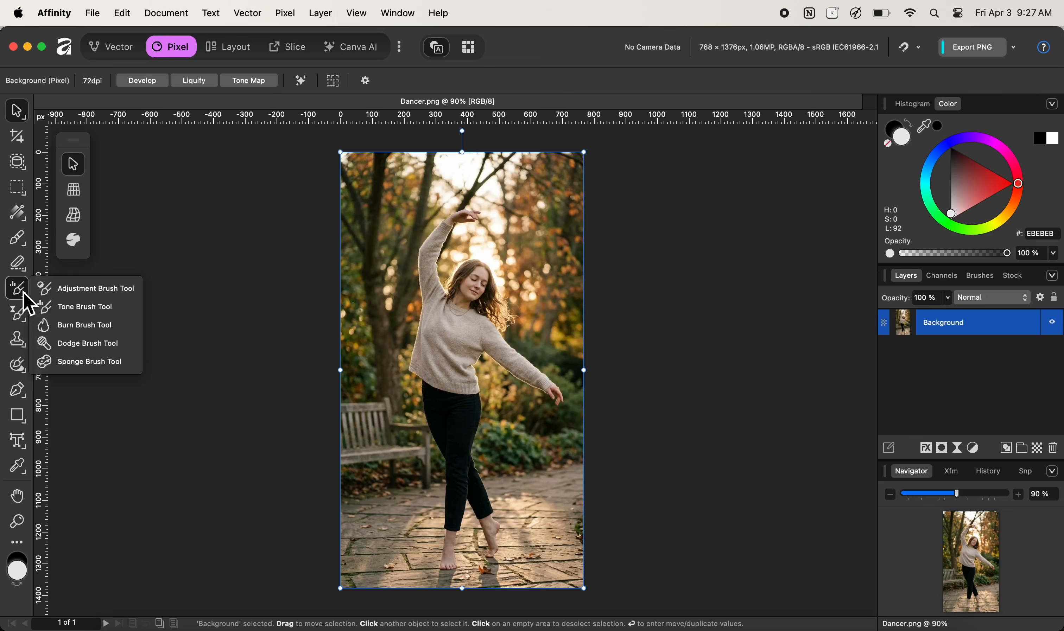
pyautogui.click(52, 289)
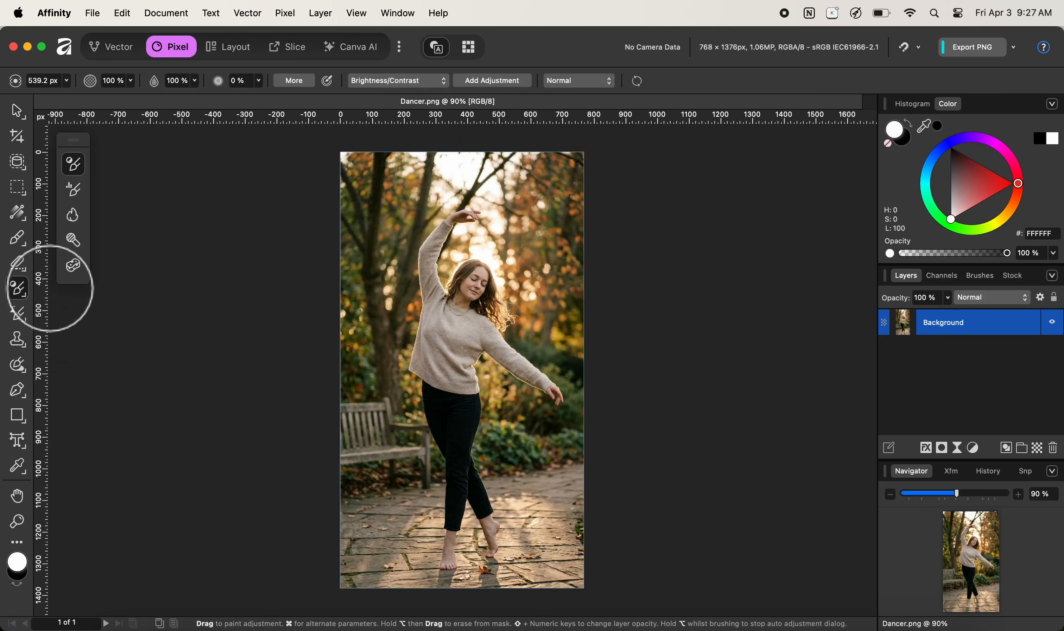
pyautogui.click(22, 290)
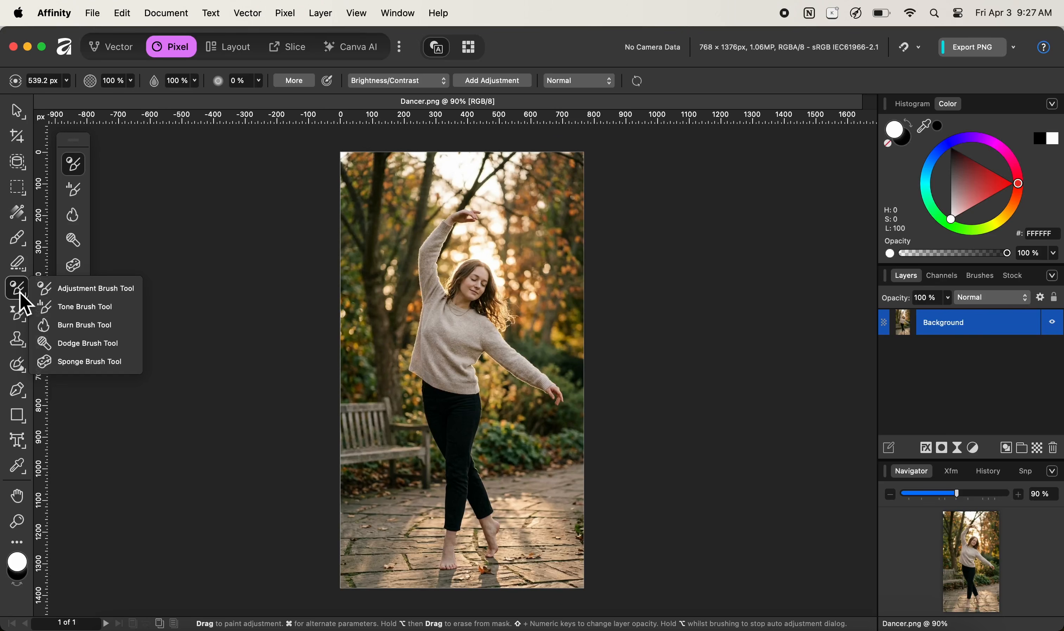
pyautogui.click(56, 310)
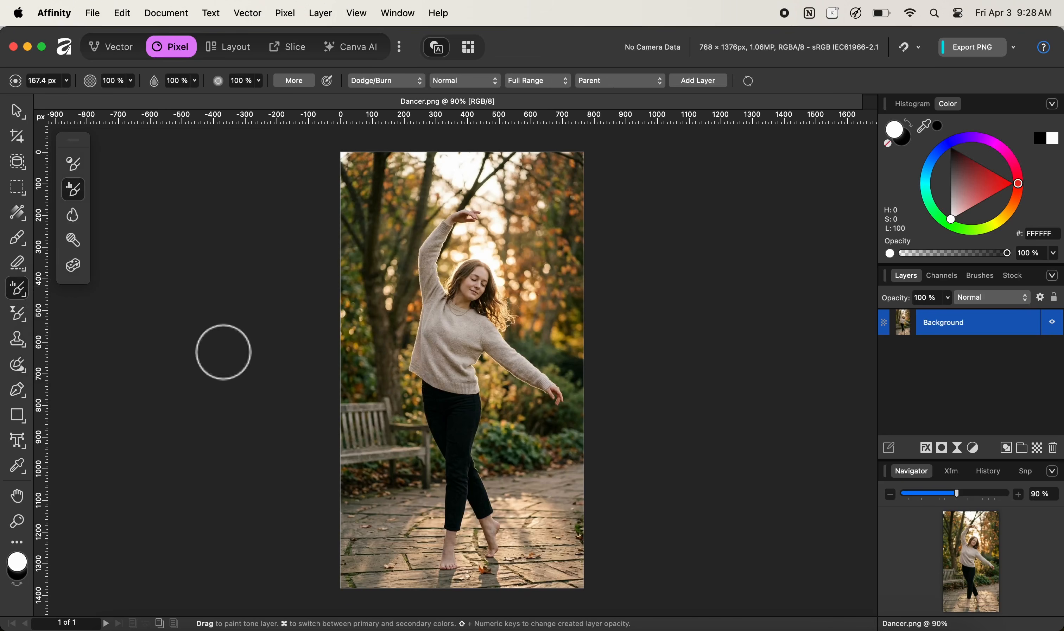
pyautogui.click(404, 84)
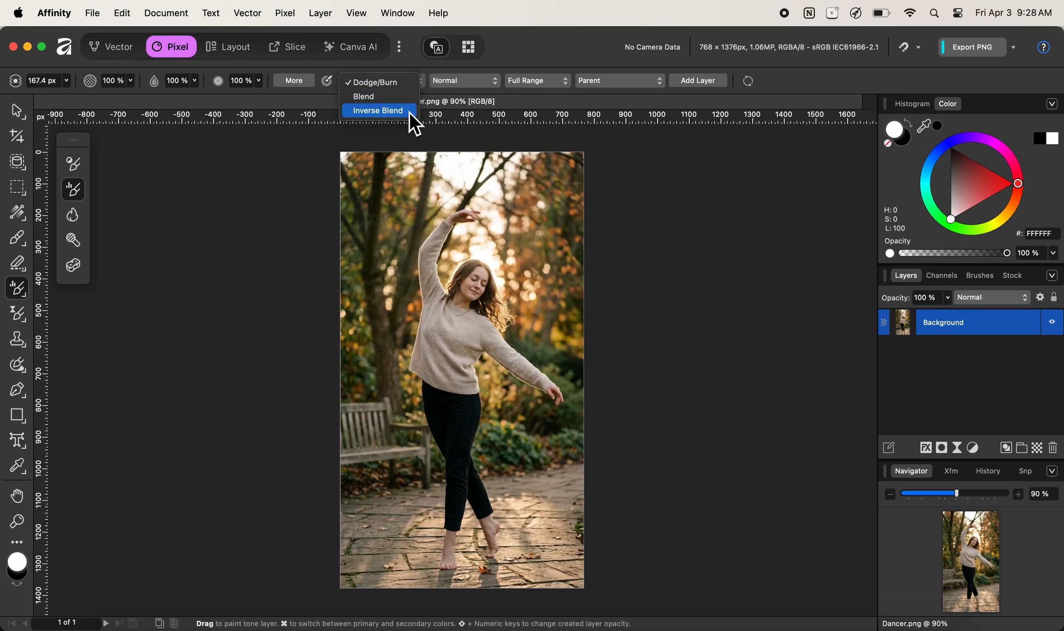
pyautogui.click(478, 68)
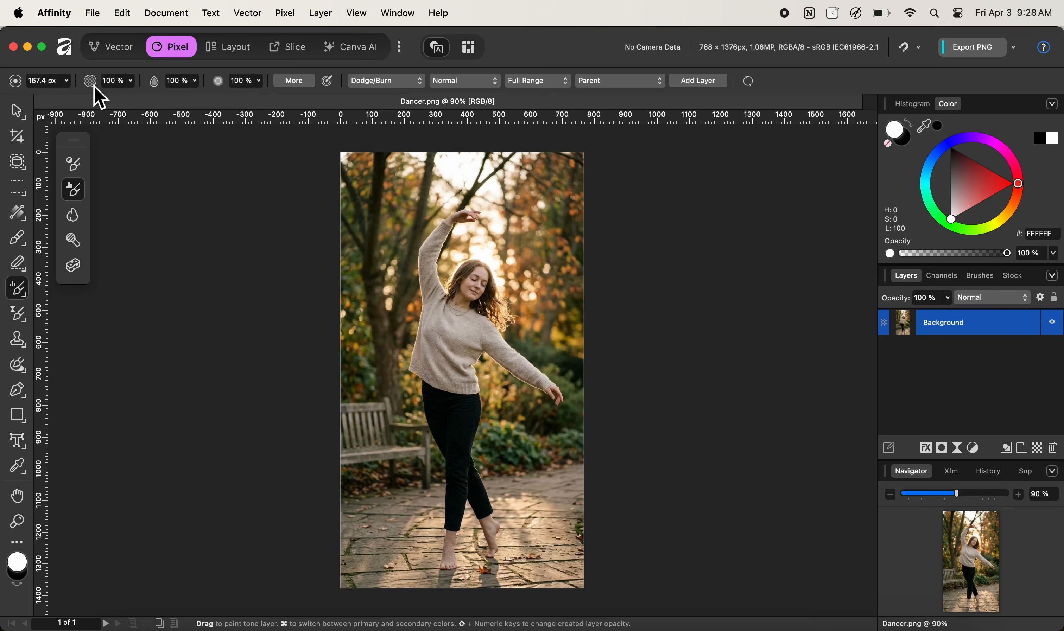
# Set the tone brush's opacity to 52% and its hardness to 2%.
pyautogui.click(400, 394)
pyautogui.moveTo(95, 87); pyautogui.dragTo(63, 87)
pyautogui.click(245, 85)
pyautogui.write('2')
pyautogui.press('Return')
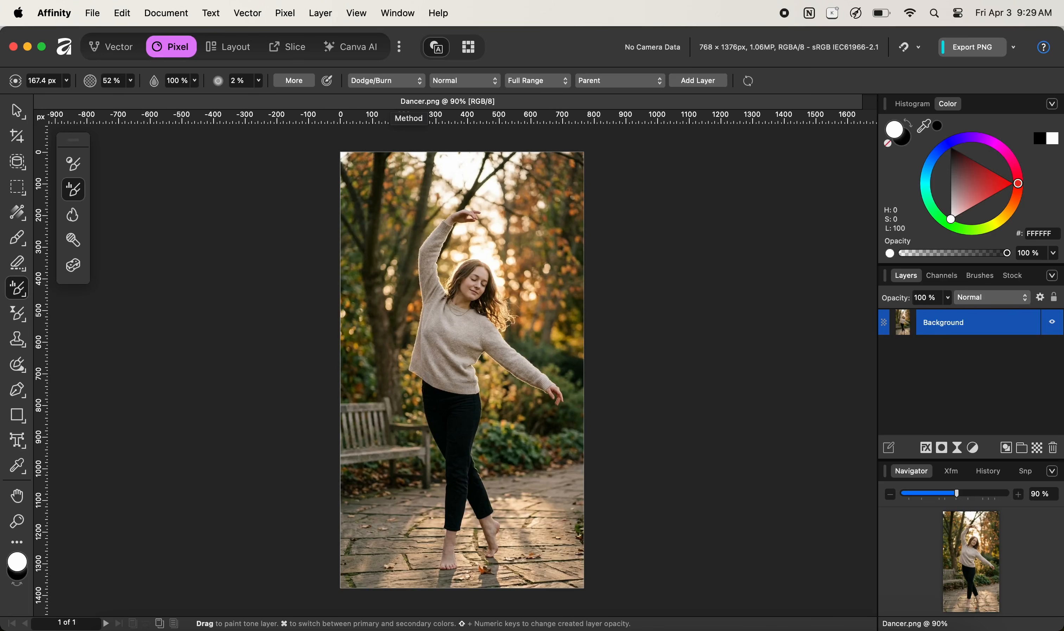
# Set the tone brush's blend mode to Overlay, keeping the tonal range at Full Range and the layer placement at Parent.
pyautogui.click(464, 81)
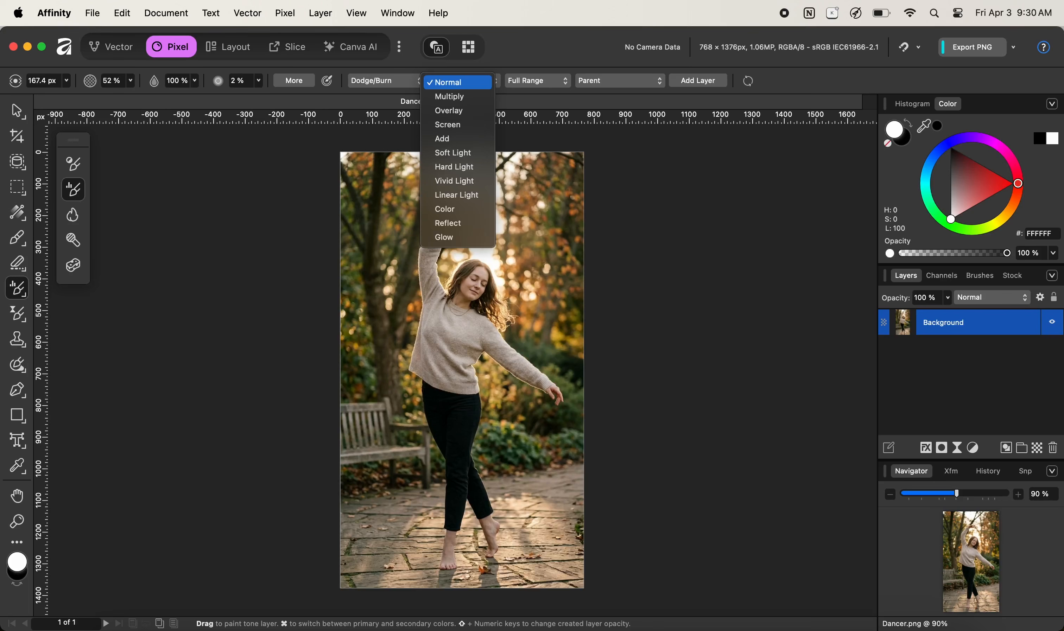
pyautogui.press('Down')
pyautogui.press('Down')
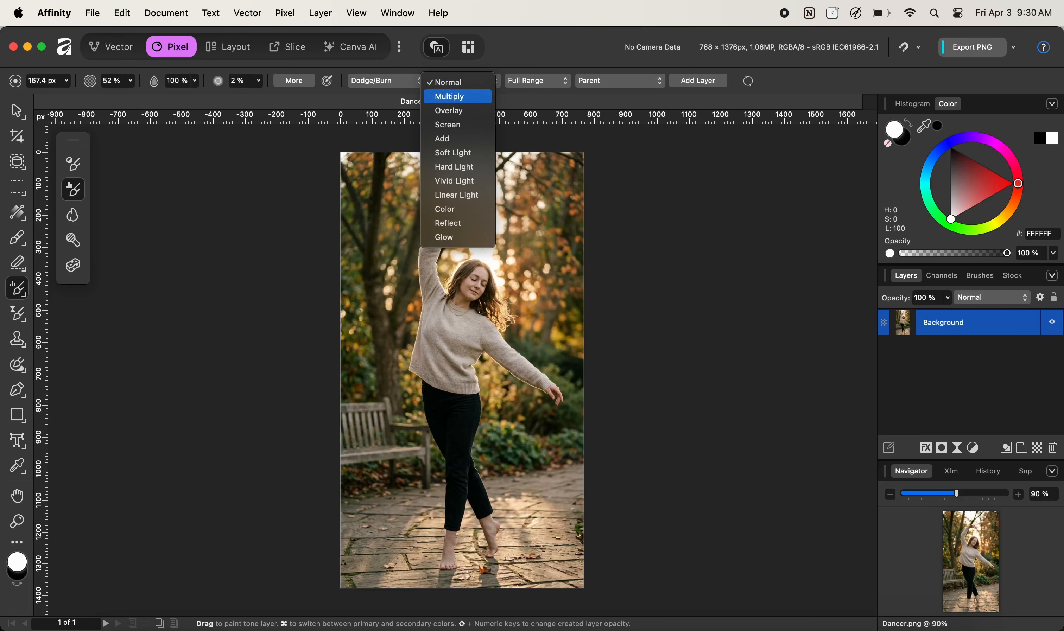
pyautogui.press('Return')
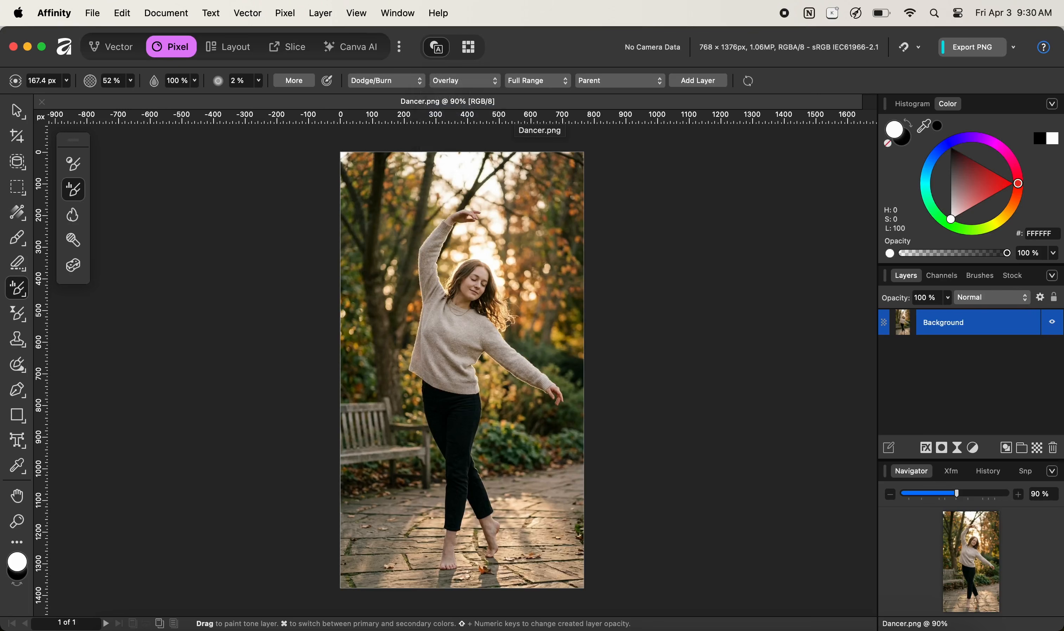
pyautogui.click(541, 81)
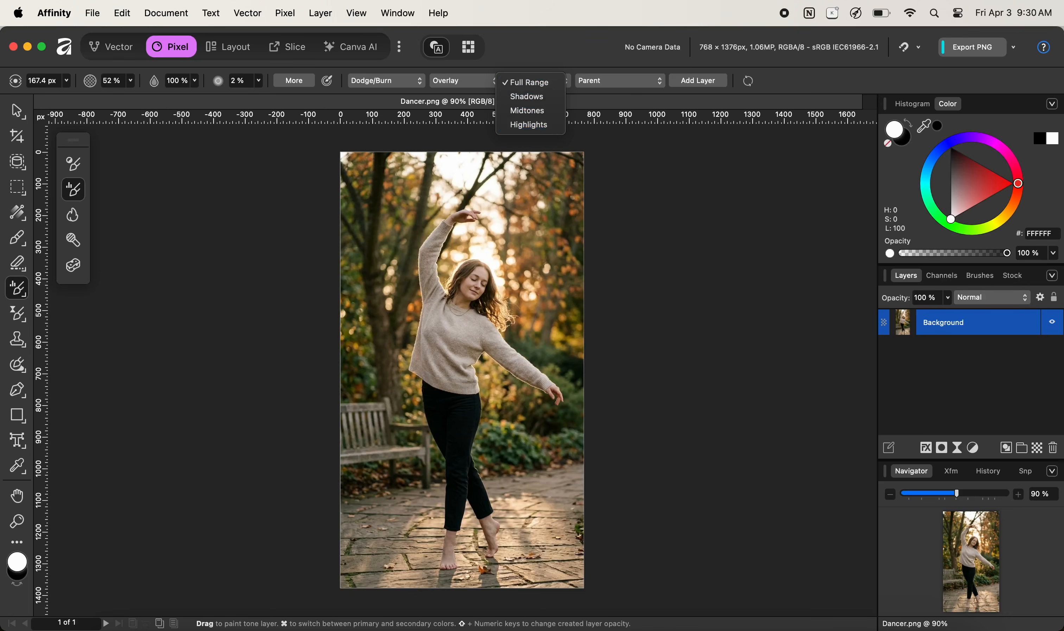
pyautogui.press('Escape')
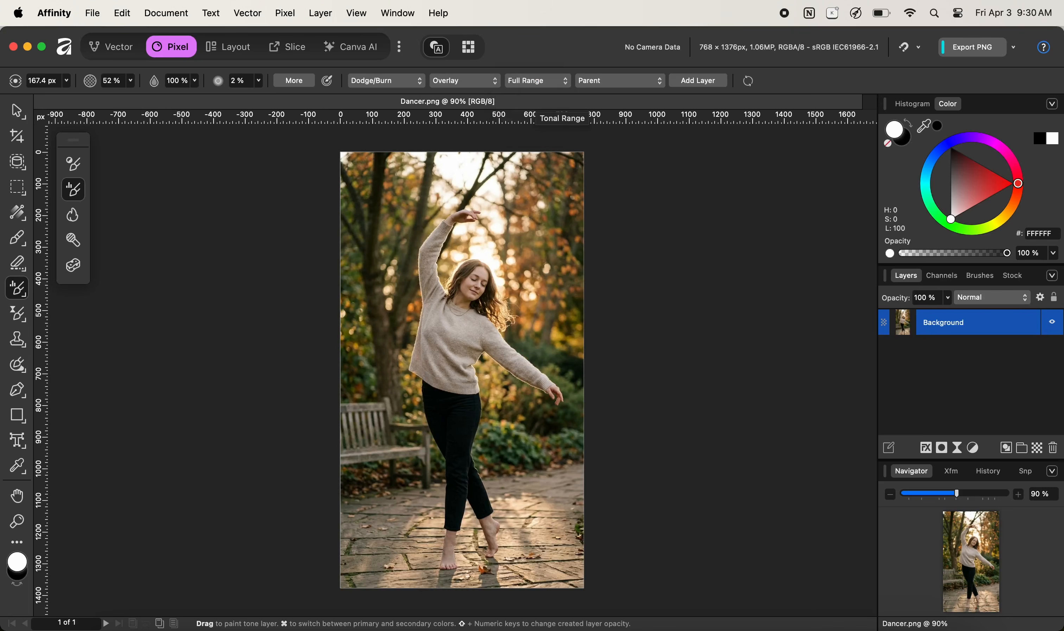
pyautogui.click(619, 81)
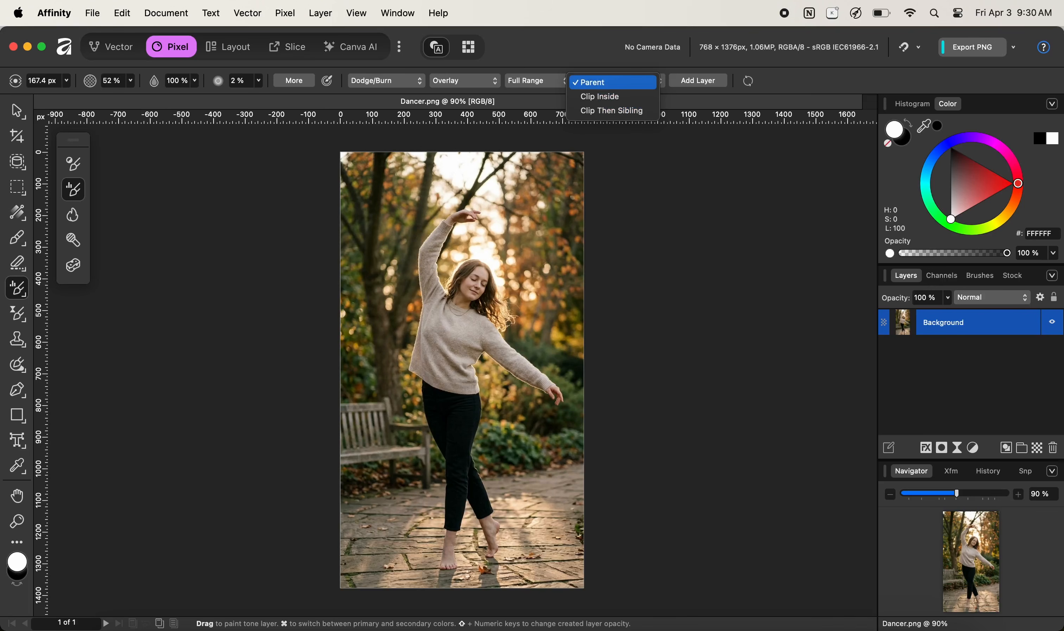
pyautogui.click(612, 83)
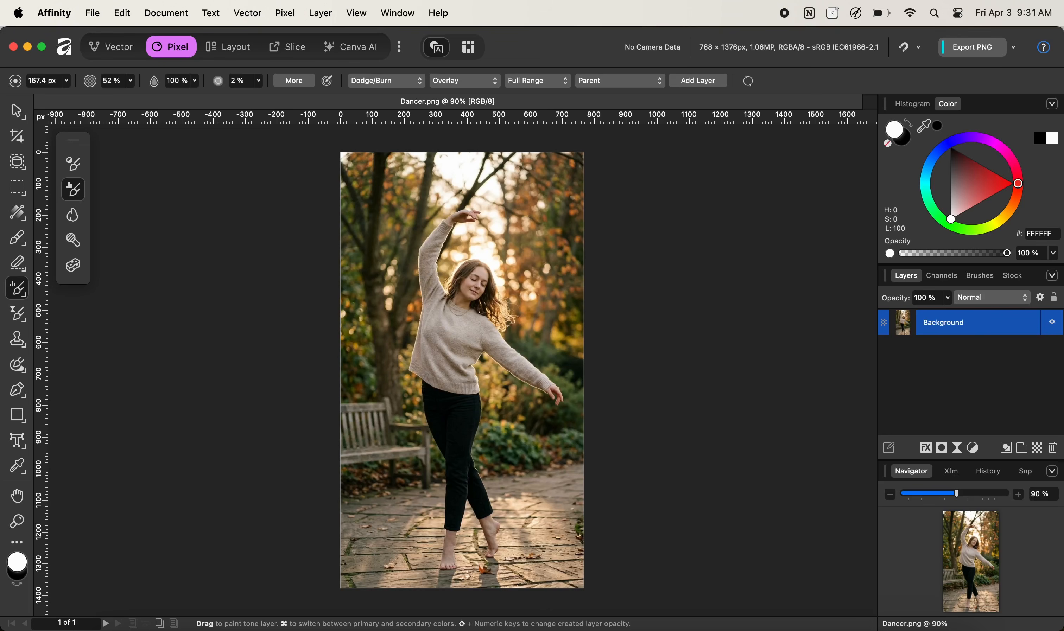
# Enlarge the tone brush to about 306 px and burn the trees, bench and paving around the dancer to darken them.
pyautogui.hotkey('ctrl', 'alt')
pyautogui.moveTo(377, 324); pyautogui.dragTo(379, 327)
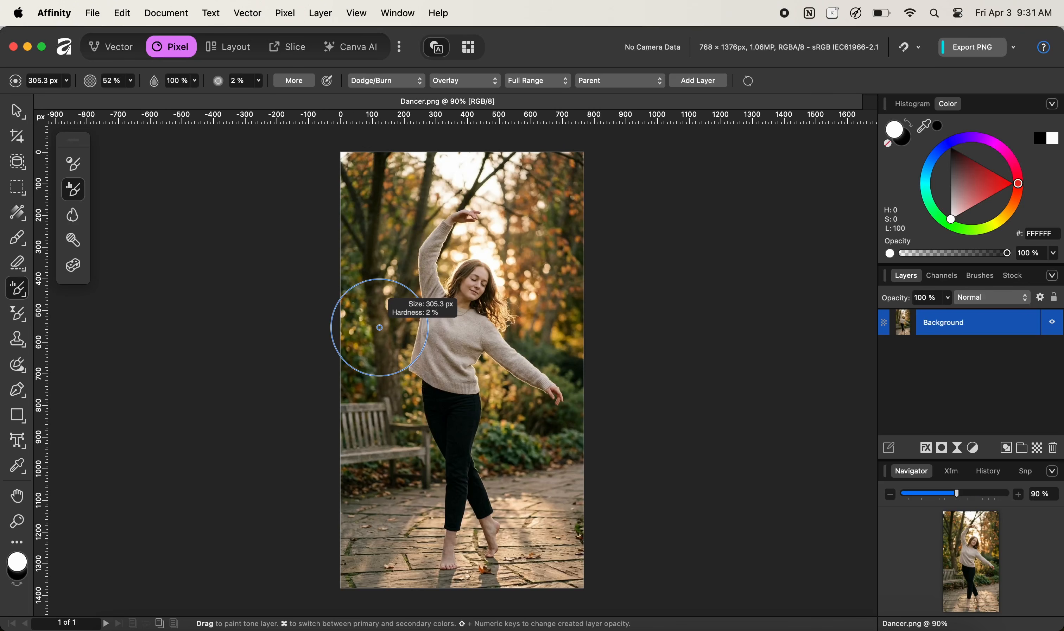
pyautogui.moveTo(380, 327); pyautogui.dragTo(380, 328)
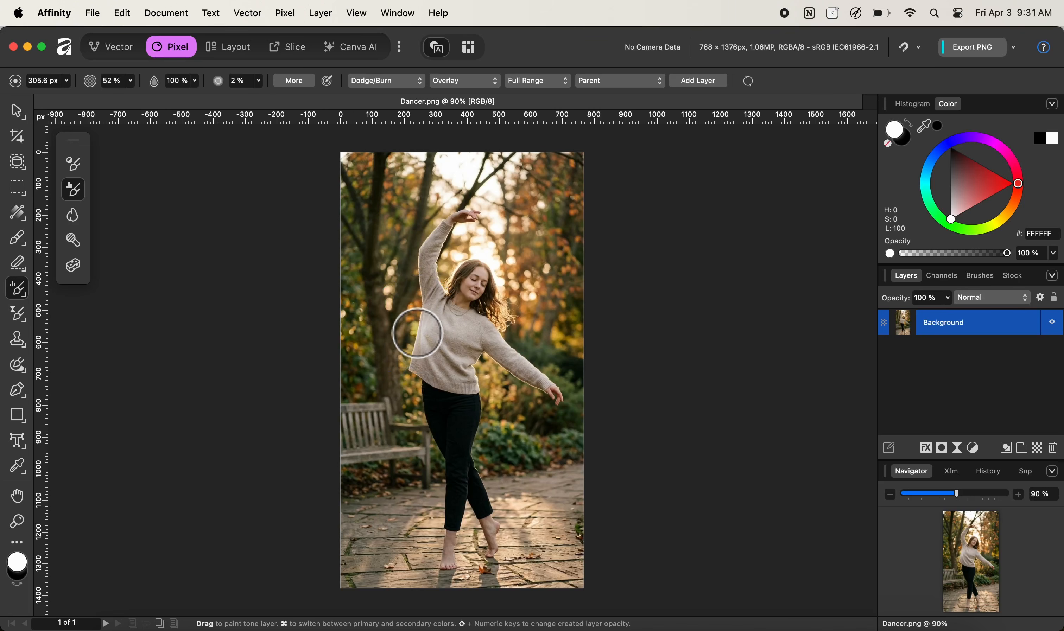
pyautogui.hotkey('ctrl', 'alt')
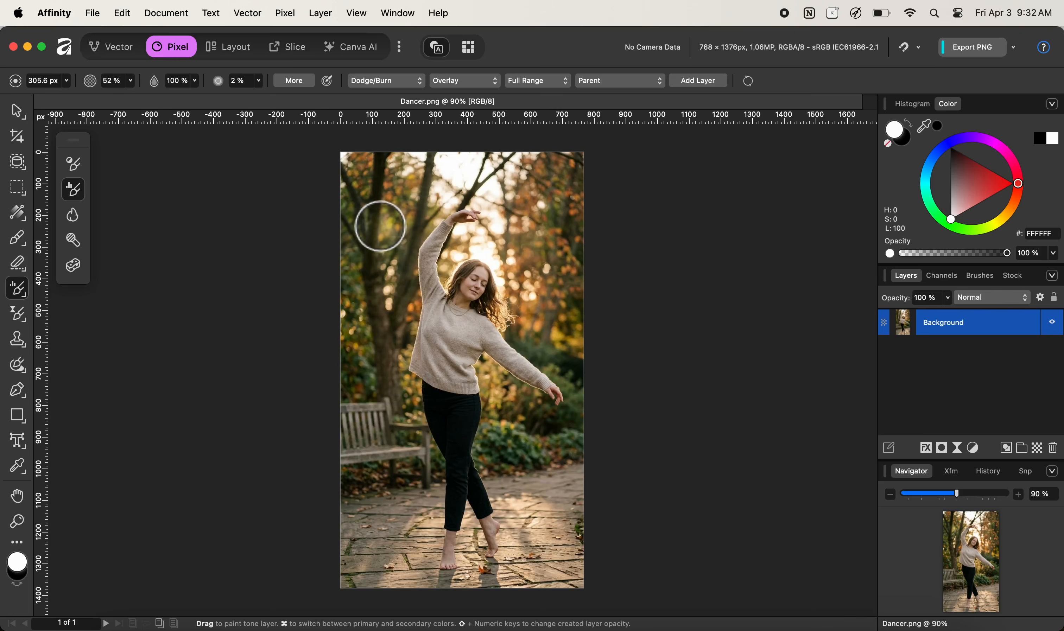
pyautogui.moveTo(379, 220); pyautogui.dragTo(366, 221)
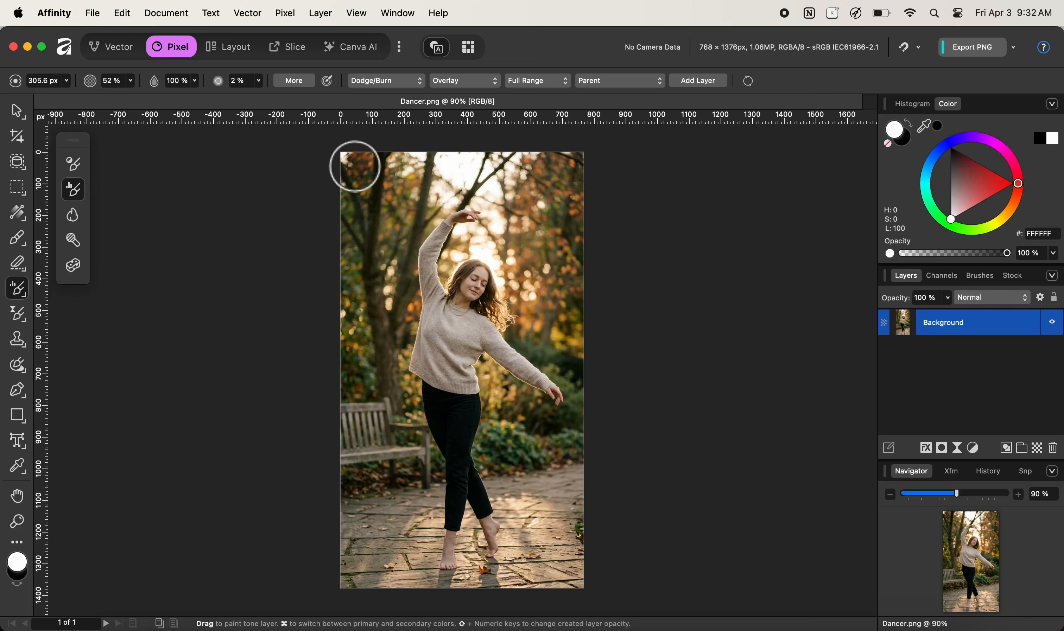
pyautogui.moveTo(355, 166)
pyautogui.mouseDown()
pyautogui.moveTo(364, 220)
pyautogui.moveTo(405, 161)
pyautogui.moveTo(386, 226)
pyautogui.moveTo(445, 168)
pyautogui.moveTo(382, 254)
pyautogui.moveTo(367, 244)
pyautogui.moveTo(354, 296)
pyautogui.moveTo(394, 272)
pyautogui.moveTo(380, 411)
pyautogui.moveTo(392, 411)
pyautogui.moveTo(360, 448)
pyautogui.moveTo(403, 440)
pyautogui.moveTo(426, 482)
pyautogui.moveTo(359, 529)
pyautogui.moveTo(351, 579)
pyautogui.moveTo(411, 541)
pyautogui.moveTo(406, 562)
pyautogui.moveTo(467, 573)
pyautogui.moveTo(585, 524)
pyautogui.moveTo(573, 544)
pyautogui.moveTo(509, 403)
pyautogui.moveTo(531, 438)
pyautogui.moveTo(500, 441)
pyautogui.moveTo(530, 576)
pyautogui.moveTo(562, 571)
pyautogui.moveTo(584, 529)
pyautogui.moveTo(589, 443)
pyautogui.moveTo(555, 437)
pyautogui.moveTo(545, 482)
pyautogui.moveTo(543, 559)
pyautogui.moveTo(574, 582)
pyautogui.moveTo(626, 285)
pyautogui.moveTo(528, 193)
pyautogui.moveTo(526, 164)
pyautogui.moveTo(544, 217)
pyautogui.moveTo(551, 310)
pyautogui.moveTo(503, 232)
pyautogui.moveTo(508, 203)
pyautogui.moveTo(485, 166)
pyautogui.moveTo(445, 161)
pyautogui.moveTo(525, 166)
pyautogui.moveTo(554, 241)
pyautogui.moveTo(557, 311)
pyautogui.moveTo(537, 318)
pyautogui.moveTo(592, 384)
pyautogui.moveTo(592, 417)
pyautogui.moveTo(574, 364)
pyautogui.moveTo(591, 383)
pyautogui.moveTo(565, 456)
pyautogui.moveTo(589, 515)
pyautogui.moveTo(534, 504)
pyautogui.moveTo(550, 513)
pyautogui.moveTo(524, 525)
pyautogui.mouseUp()
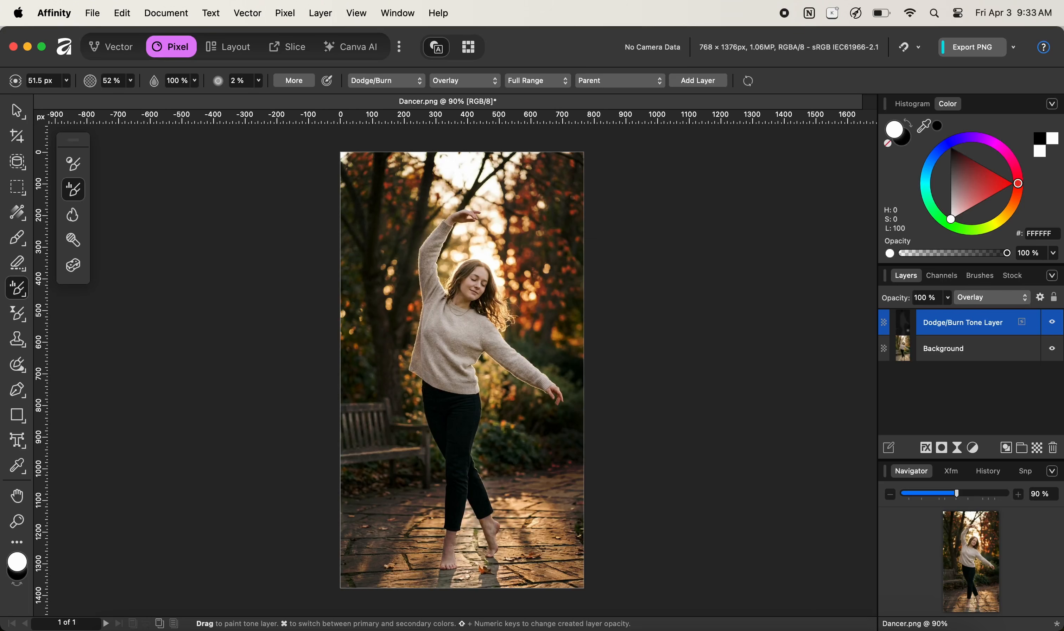
# Refine the tones of the paving around the dancer's feet and of the front foot with a 51.5 px tone brush.
pyautogui.press('super+space')
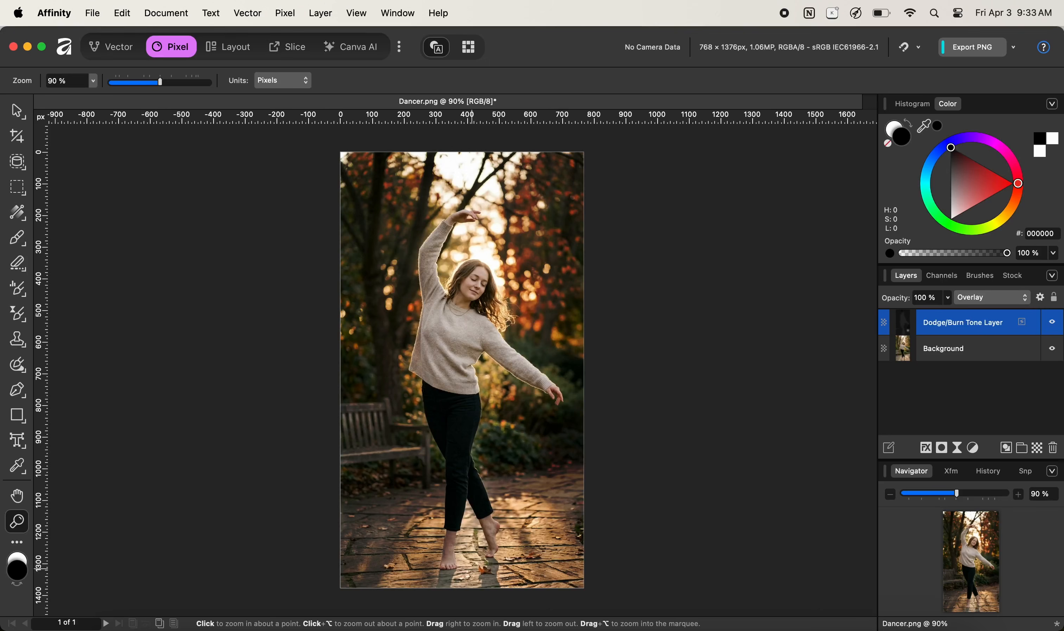
pyautogui.click(471, 564)
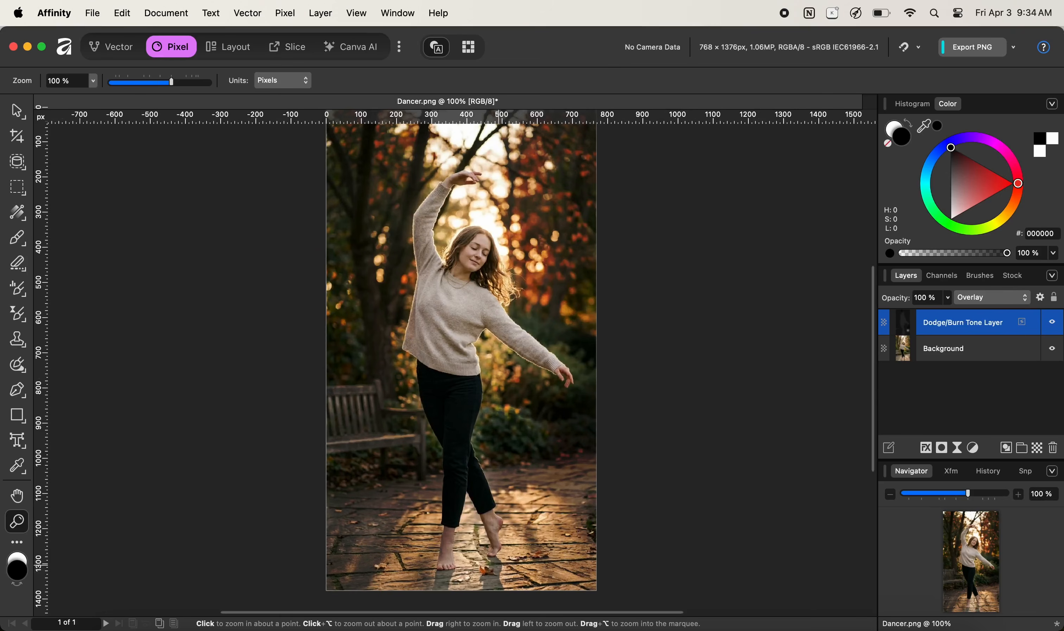
pyautogui.moveTo(488, 561); pyautogui.dragTo(602, 559)
pyautogui.press('space')
pyautogui.moveTo(461, 454); pyautogui.dragTo(451, 373)
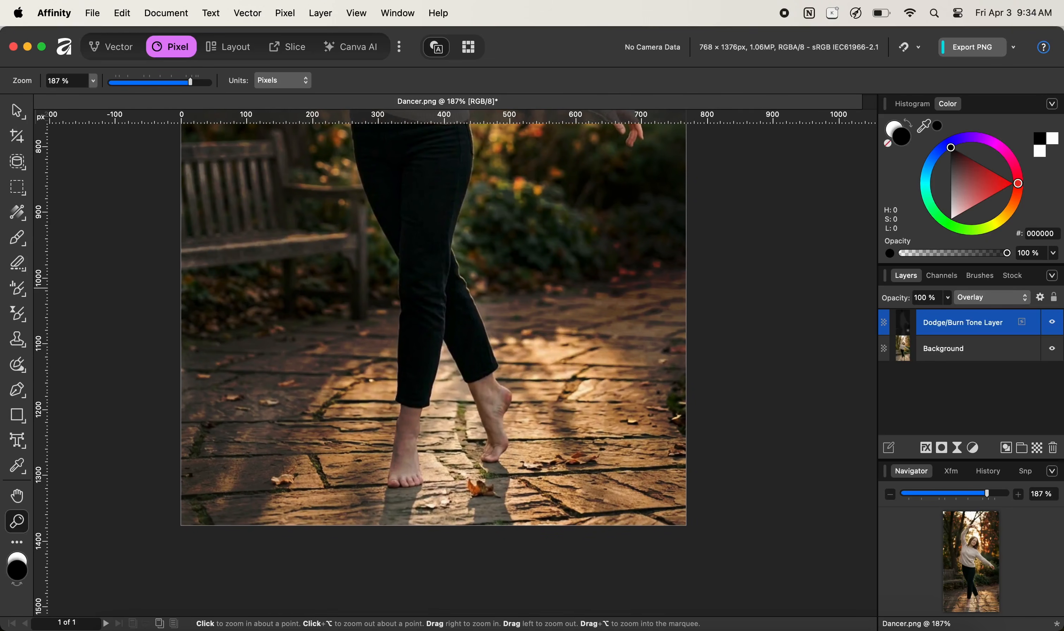
pyautogui.click(16, 288)
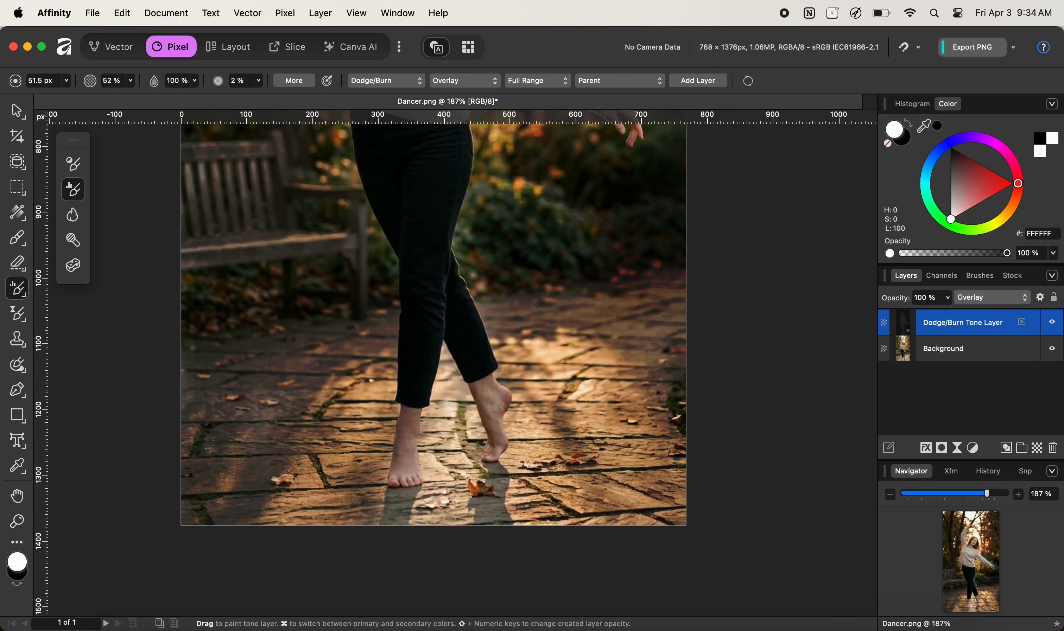
pyautogui.moveTo(443, 361); pyautogui.dragTo(445, 382)
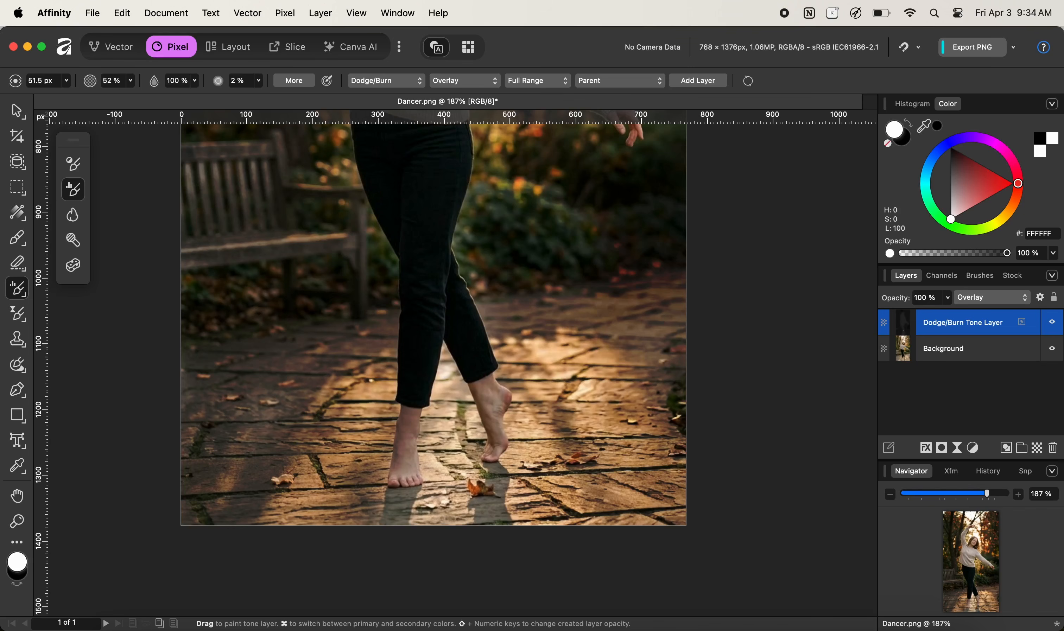
pyautogui.press('super+z')
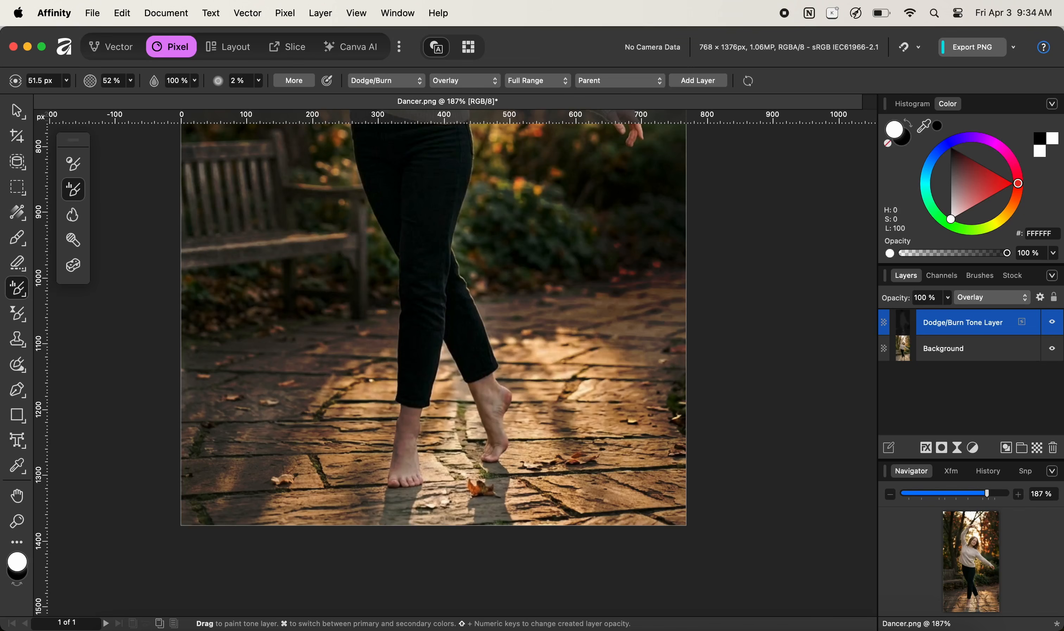
pyautogui.moveTo(474, 433)
pyautogui.mouseDown()
pyautogui.moveTo(430, 477)
pyautogui.moveTo(465, 488)
pyautogui.moveTo(444, 510)
pyautogui.moveTo(417, 510)
pyautogui.moveTo(521, 508)
pyautogui.moveTo(524, 481)
pyautogui.moveTo(524, 515)
pyautogui.moveTo(439, 503)
pyautogui.mouseUp()
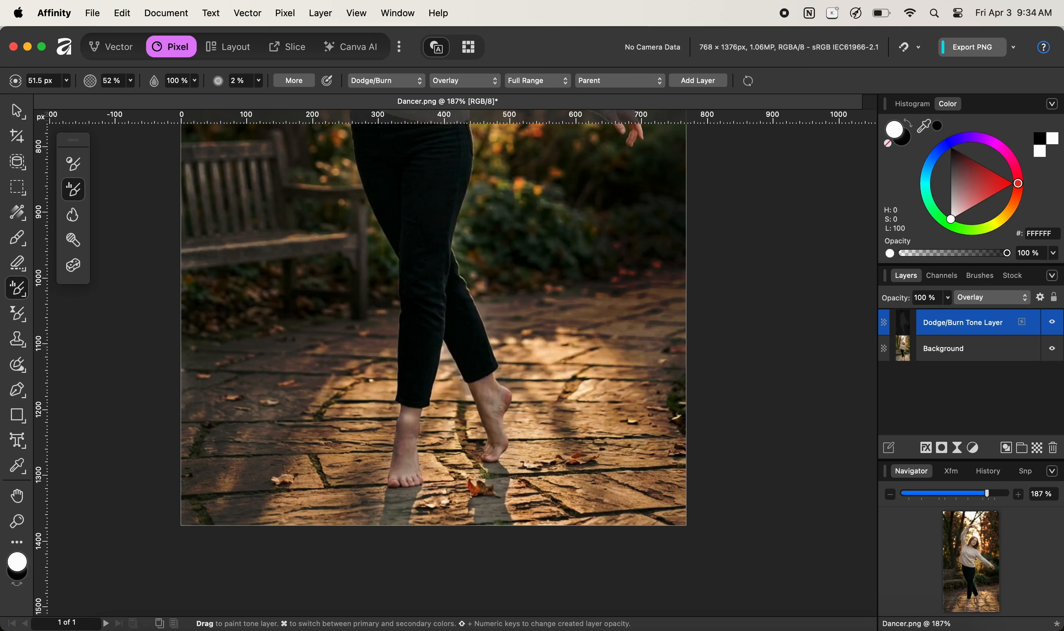
pyautogui.moveTo(408, 418); pyautogui.dragTo(406, 470)
pyautogui.press('super+0')
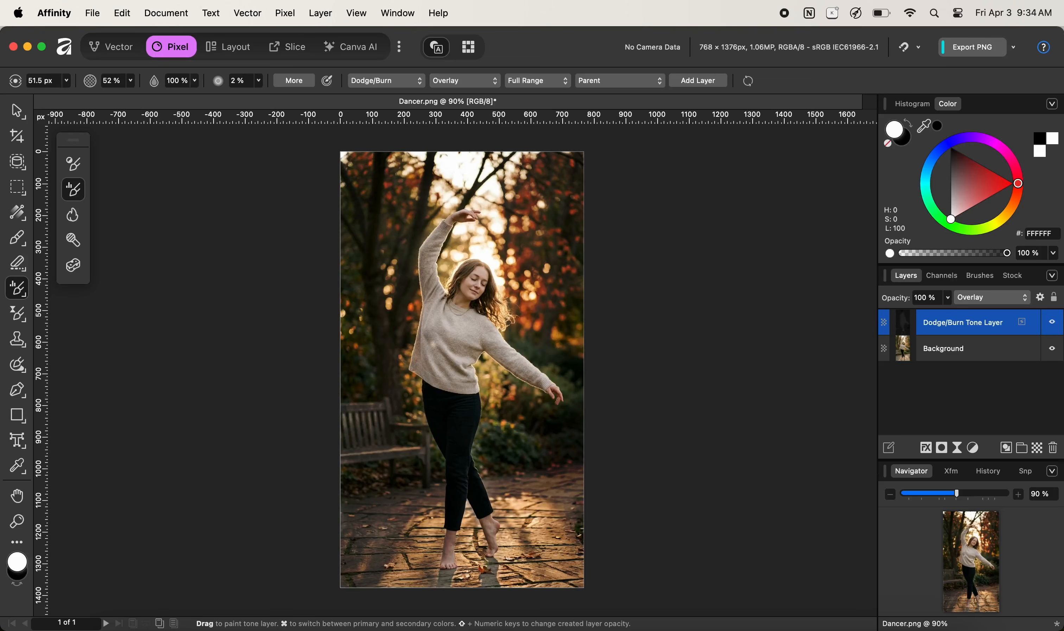
# Dodge the dancer's sweater to brighten it, using a tone brush of about 241.5 px with 1% hardness and 22% opacity.
pyautogui.hotkey('ctrl', 'alt')
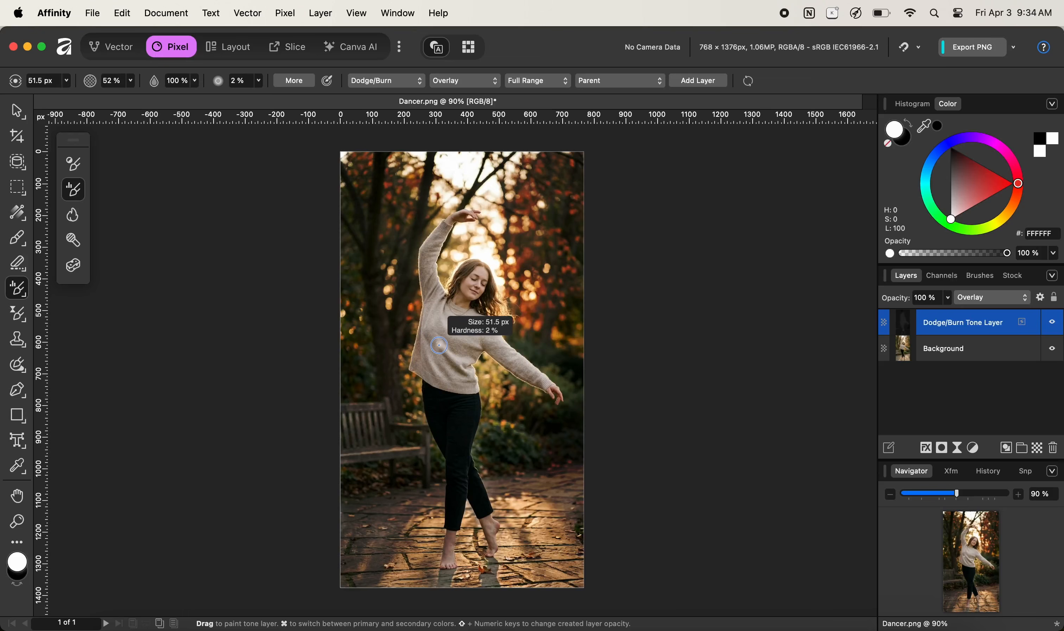
pyautogui.moveTo(434, 357); pyautogui.dragTo(433, 357)
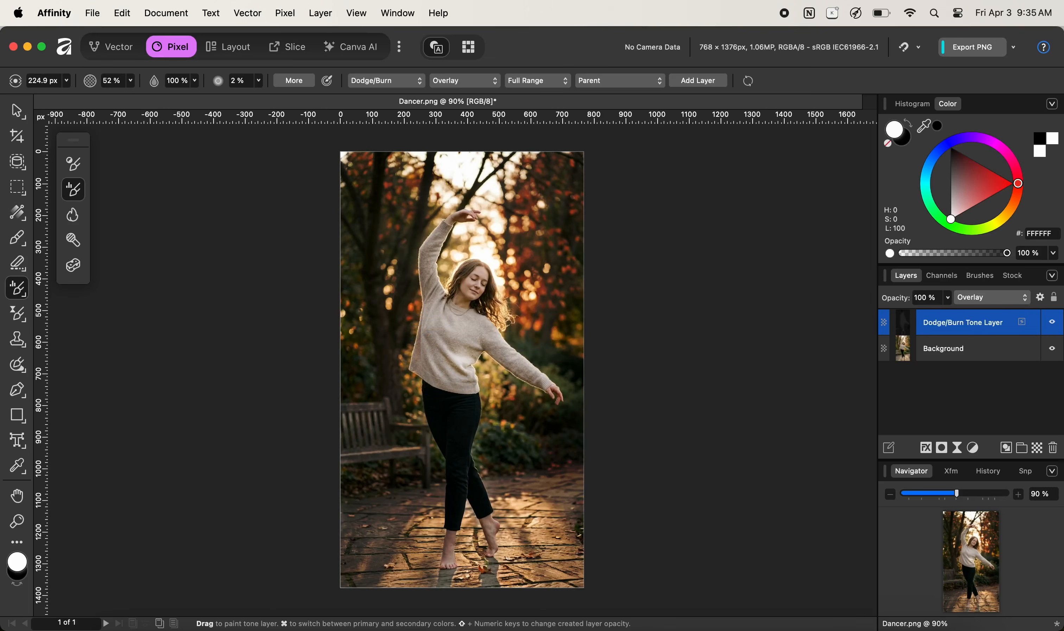
pyautogui.moveTo(452, 364); pyautogui.dragTo(481, 362)
pyautogui.moveTo(461, 338); pyautogui.dragTo(444, 338)
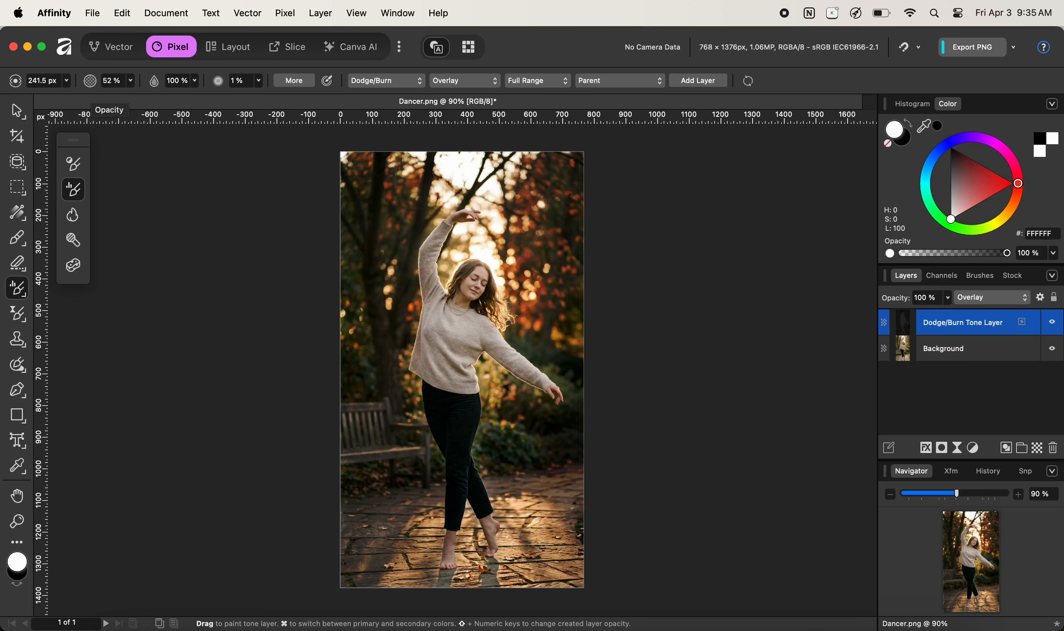
pyautogui.moveTo(90, 80); pyautogui.dragTo(84, 81)
pyautogui.moveTo(84, 80); pyautogui.dragTo(82, 81)
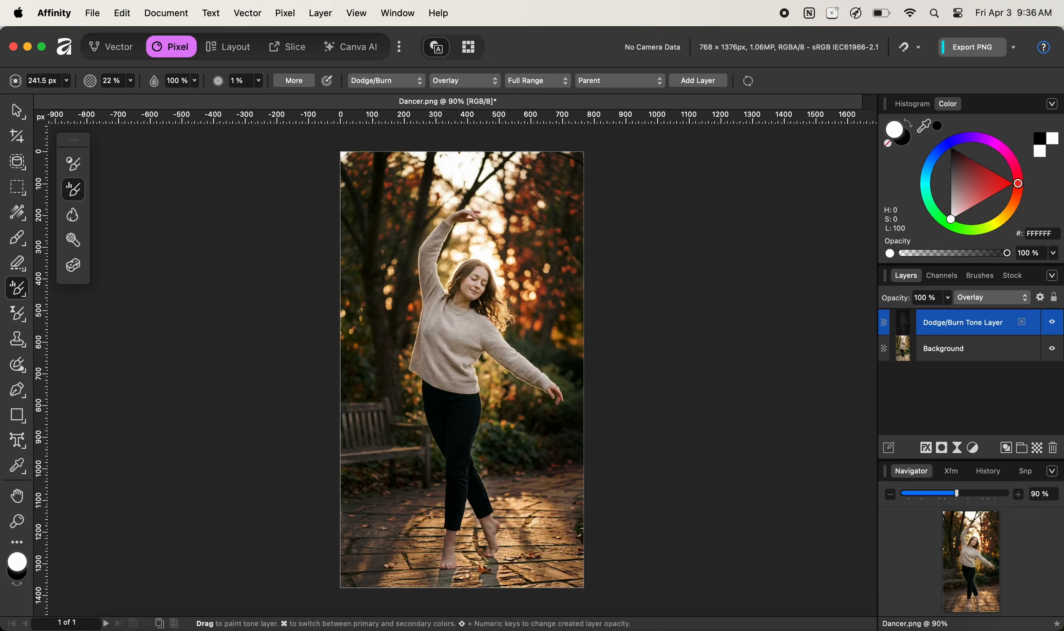
pyautogui.moveTo(467, 340)
pyautogui.mouseDown()
pyautogui.moveTo(454, 369)
pyautogui.moveTo(422, 350)
pyautogui.moveTo(437, 375)
pyautogui.mouseUp()
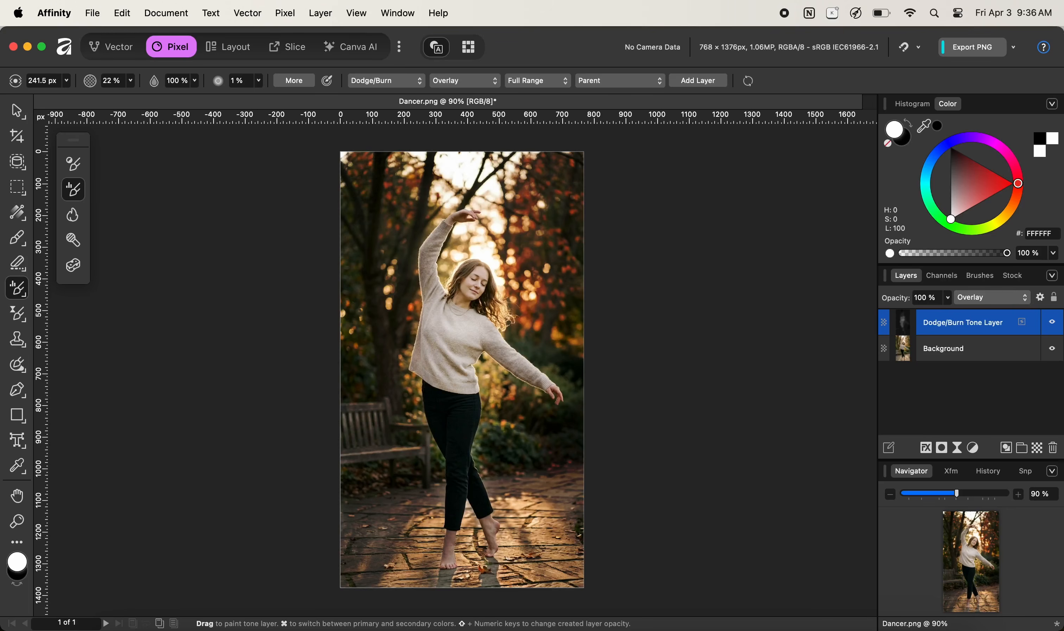
# Dodge the lower hem and chest of the dancer's sweater further, reducing the tone brush to 123.7 px.
pyautogui.moveTo(463, 387); pyautogui.dragTo(415, 377)
pyautogui.moveTo(462, 334); pyautogui.dragTo(470, 335)
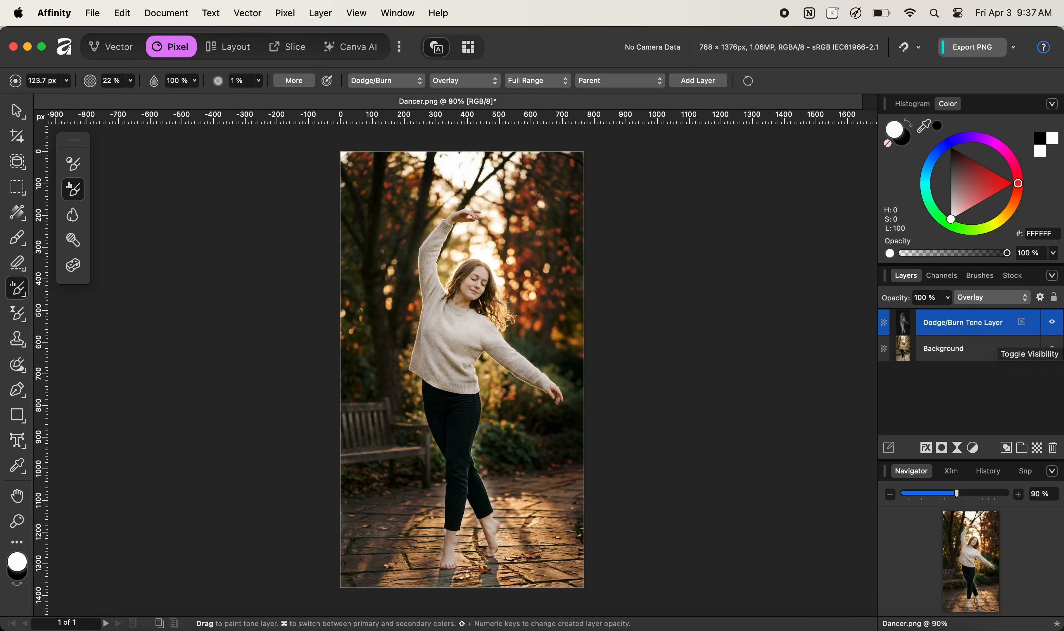
# Compare the photo with and without the Dodge/Burn Tone Layer and lower that layer's opacity to 51%.
pyautogui.click(1052, 349)
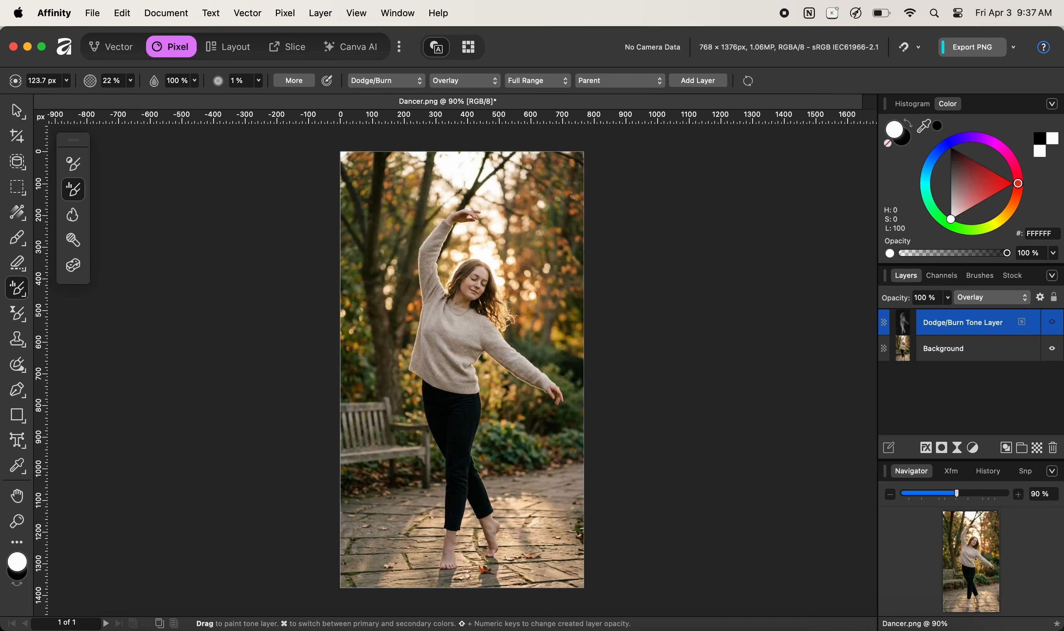
pyautogui.click(1052, 322)
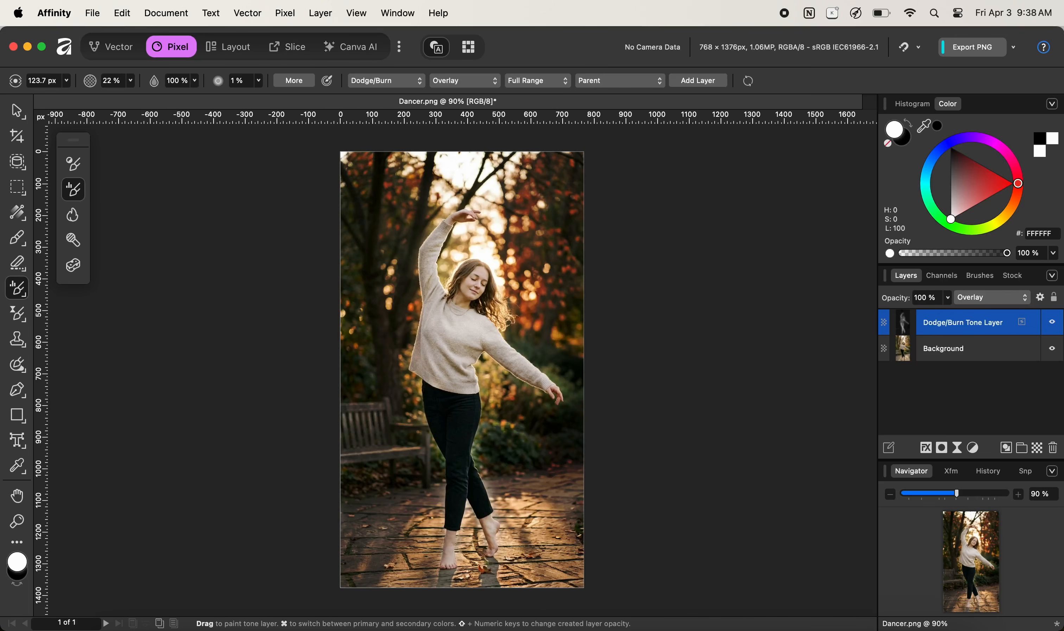
pyautogui.moveTo(895, 298); pyautogui.dragTo(861, 298)
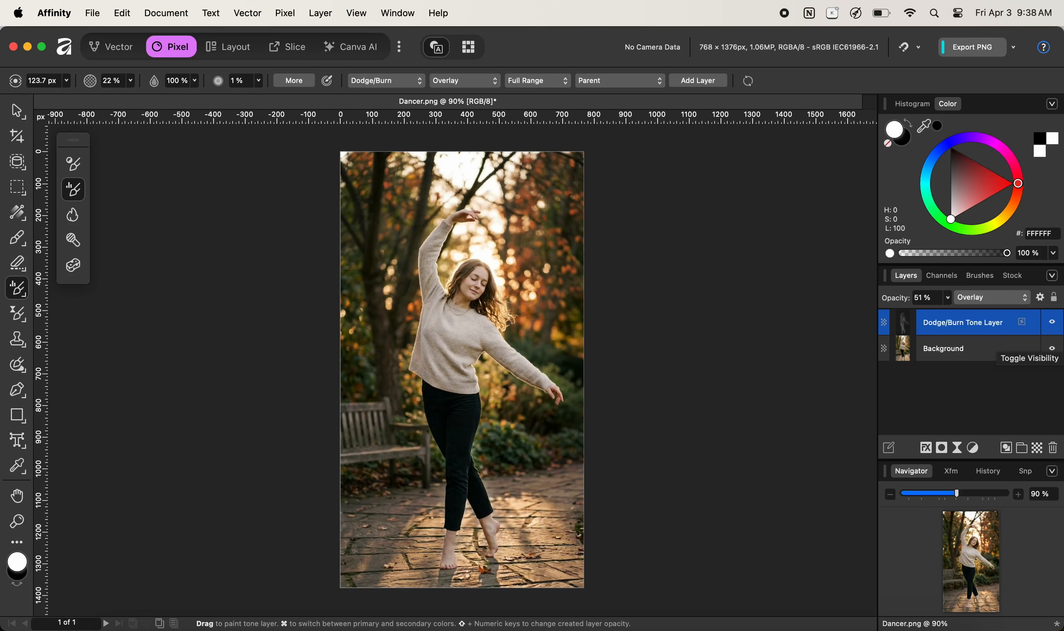
pyautogui.click(1052, 322)
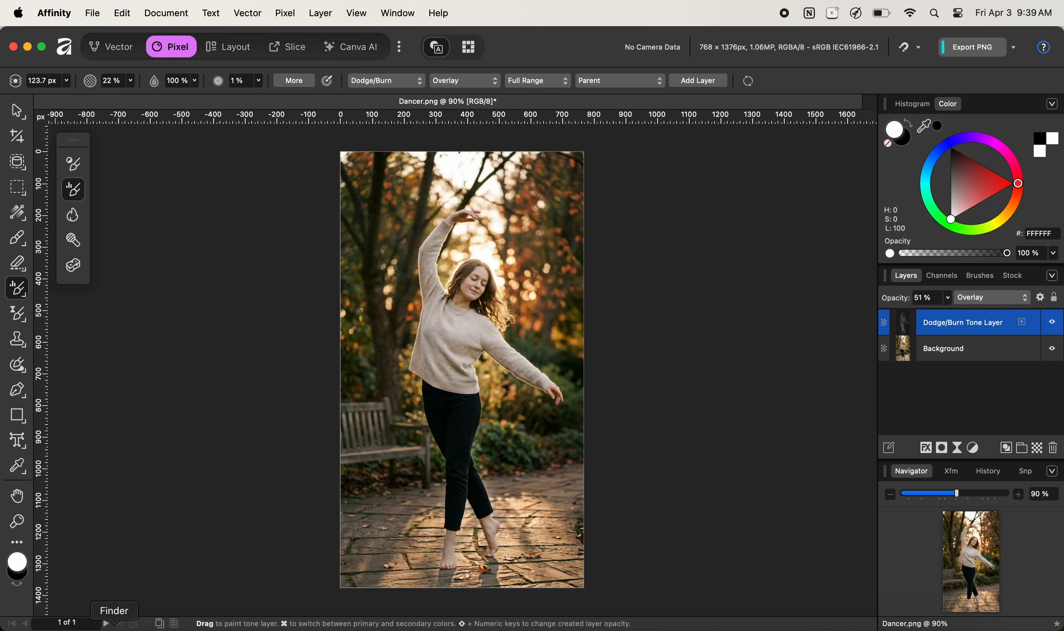
# Switch to Finder and open Image1.png from the Image2 folder as a separate document in Affinity.
pyautogui.click(114, 624)
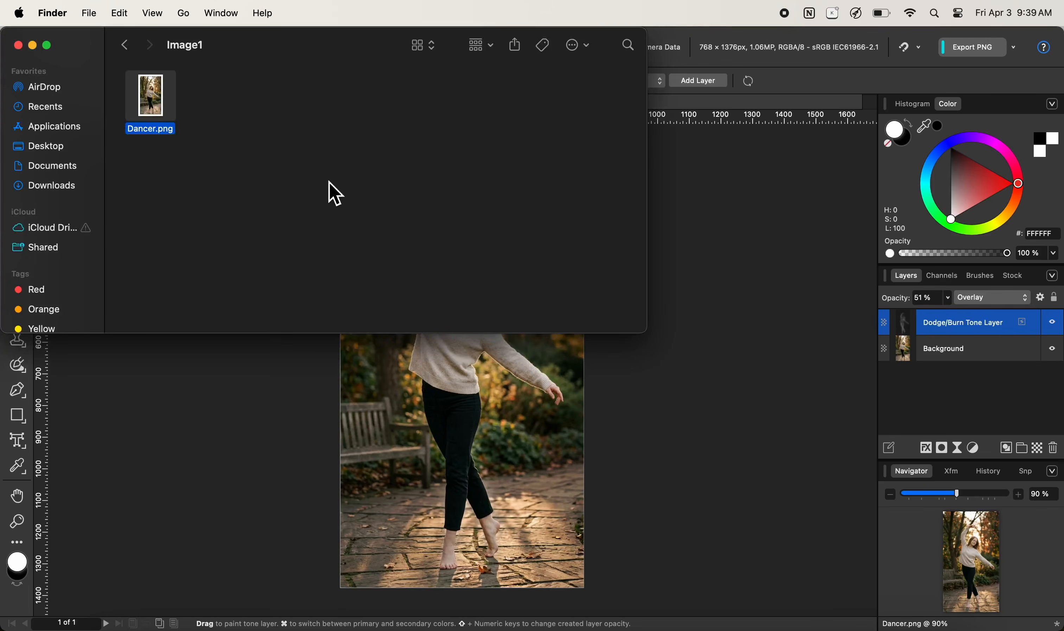
pyautogui.click(126, 45)
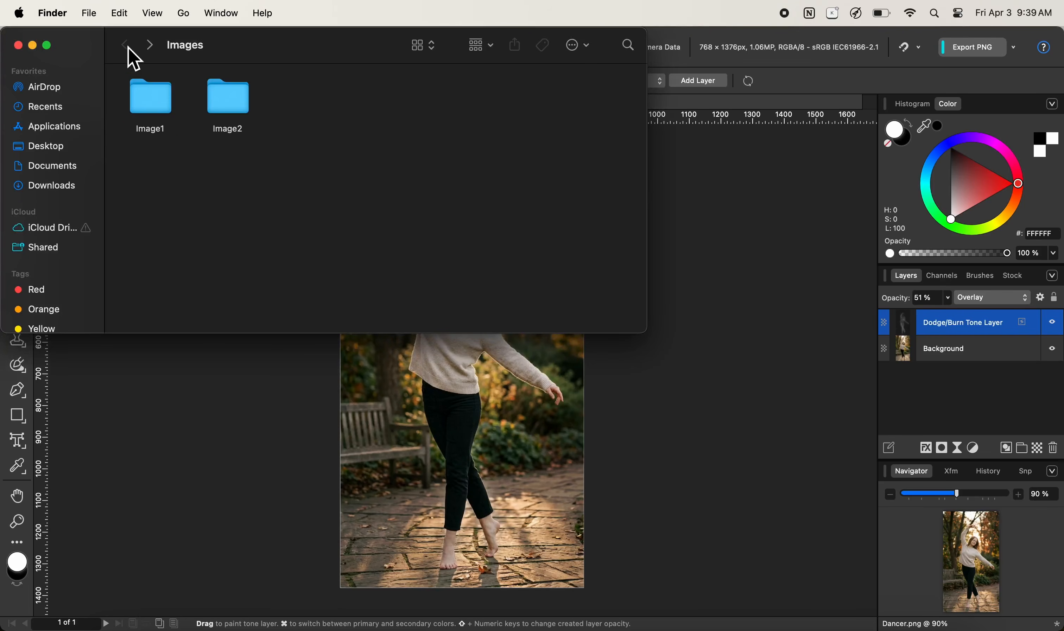
pyautogui.doubleClick(235, 118)
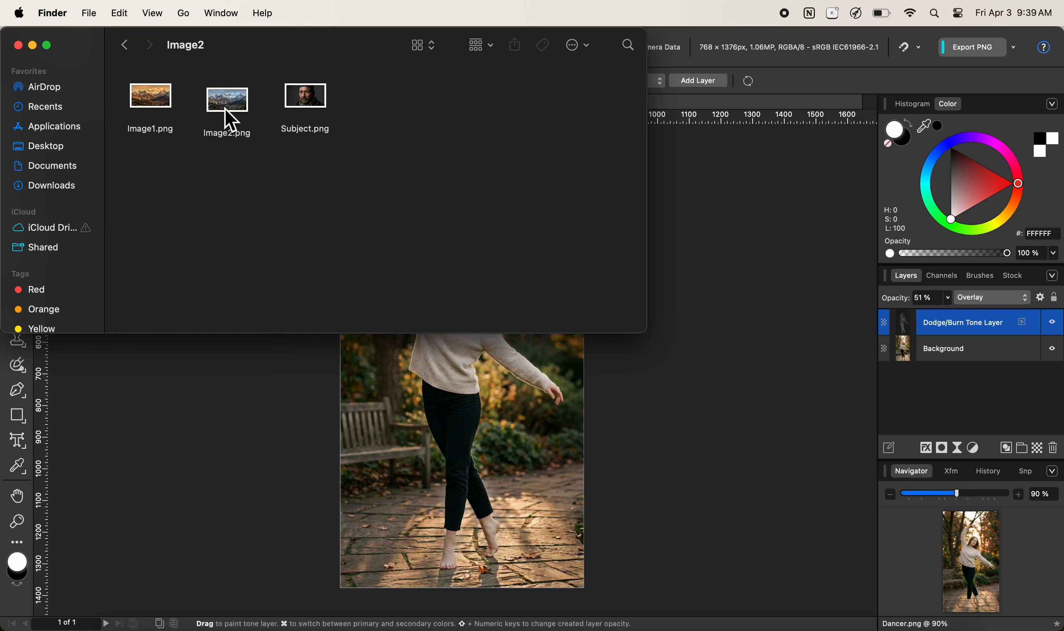
pyautogui.click(151, 101)
pyautogui.moveTo(151, 101); pyautogui.dragTo(725, 138)
pyautogui.moveTo(778, 103); pyautogui.dragTo(787, 98)
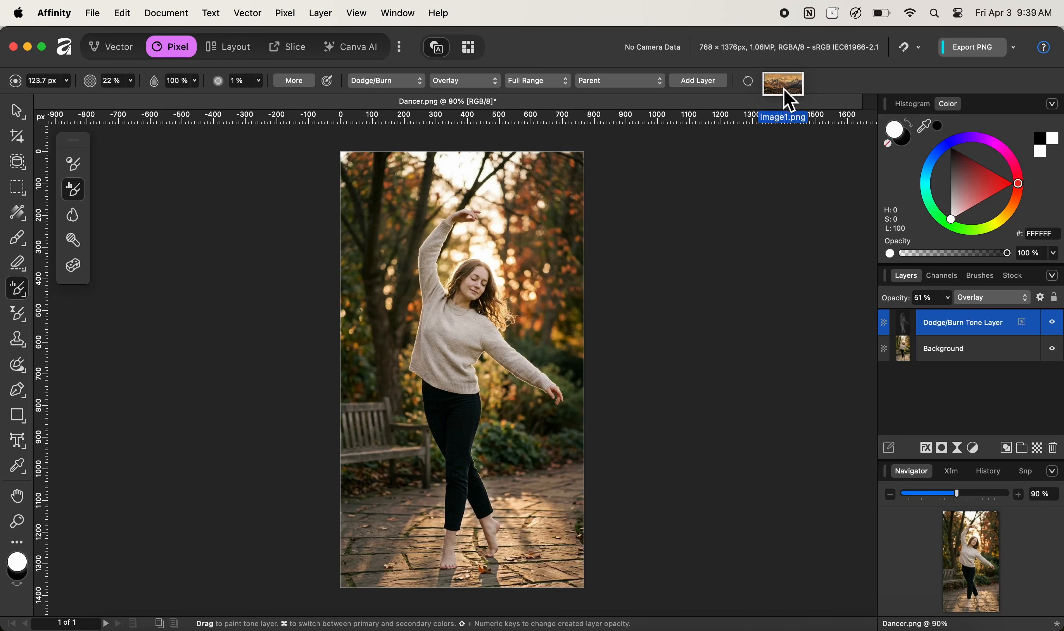
pyautogui.moveTo(784, 89); pyautogui.dragTo(788, 88)
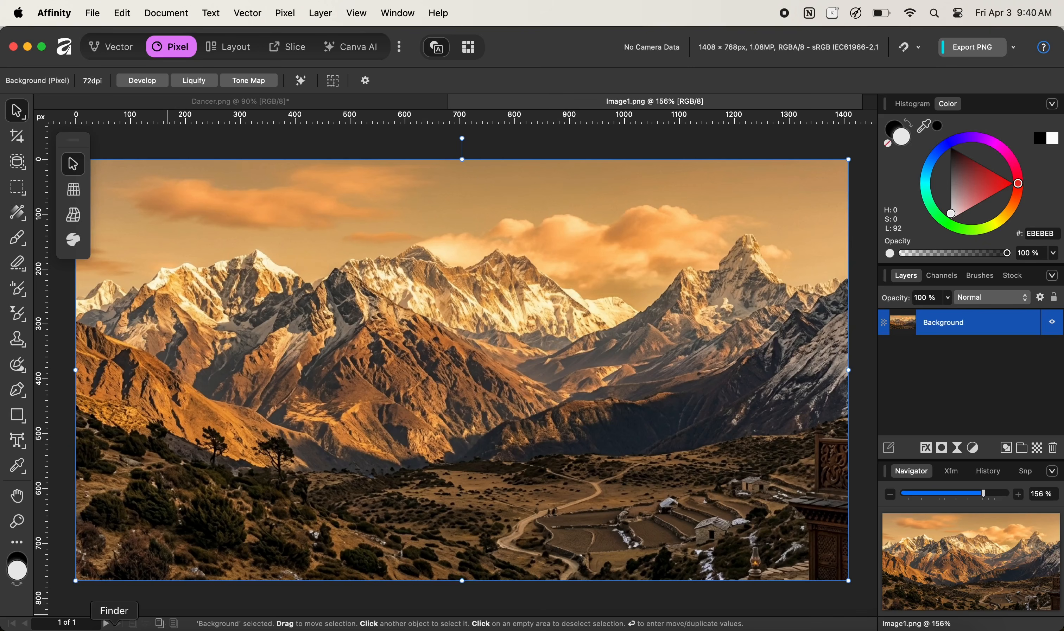
# Place Image2.png from the Image2 folder into the Image1 document and align it exactly over the canvas.
pyautogui.click(115, 627)
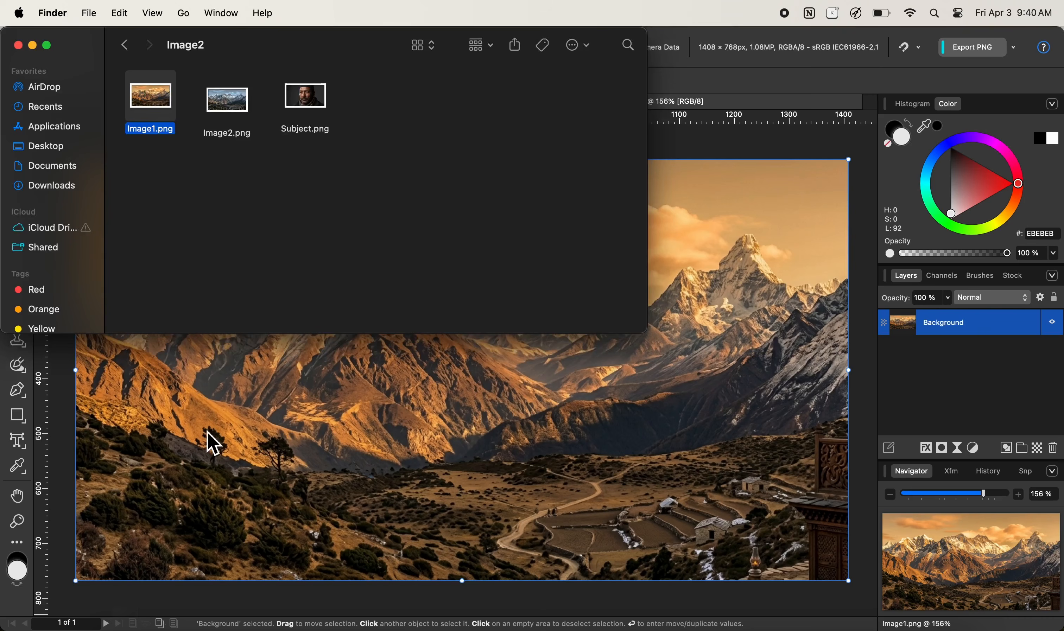
pyautogui.click(241, 113)
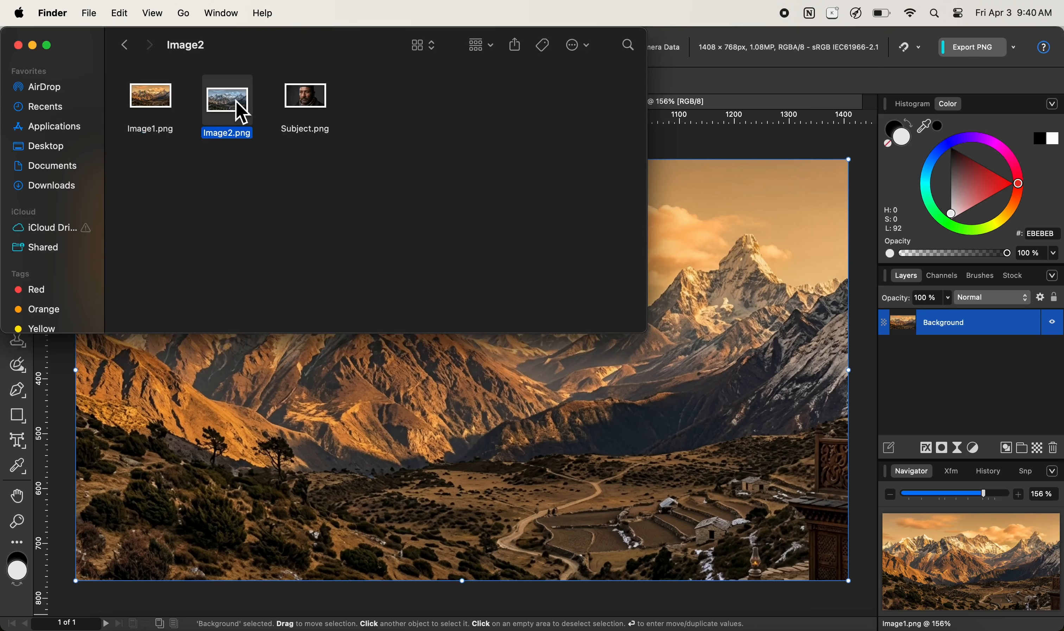
pyautogui.moveTo(241, 113); pyautogui.dragTo(469, 408)
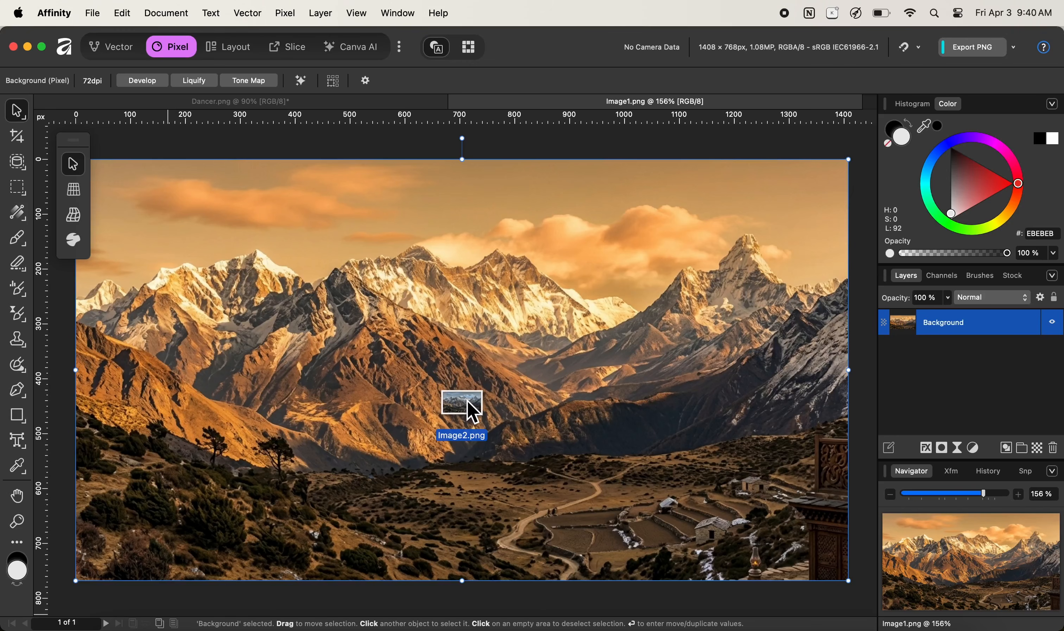
pyautogui.moveTo(467, 401); pyautogui.dragTo(468, 405)
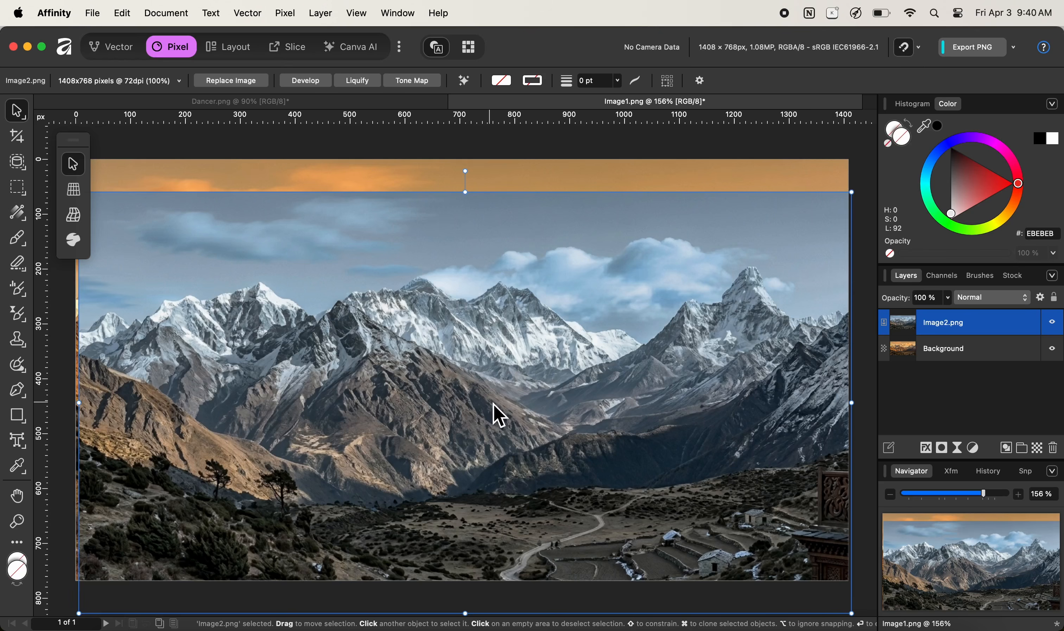
pyautogui.moveTo(493, 397); pyautogui.dragTo(489, 376)
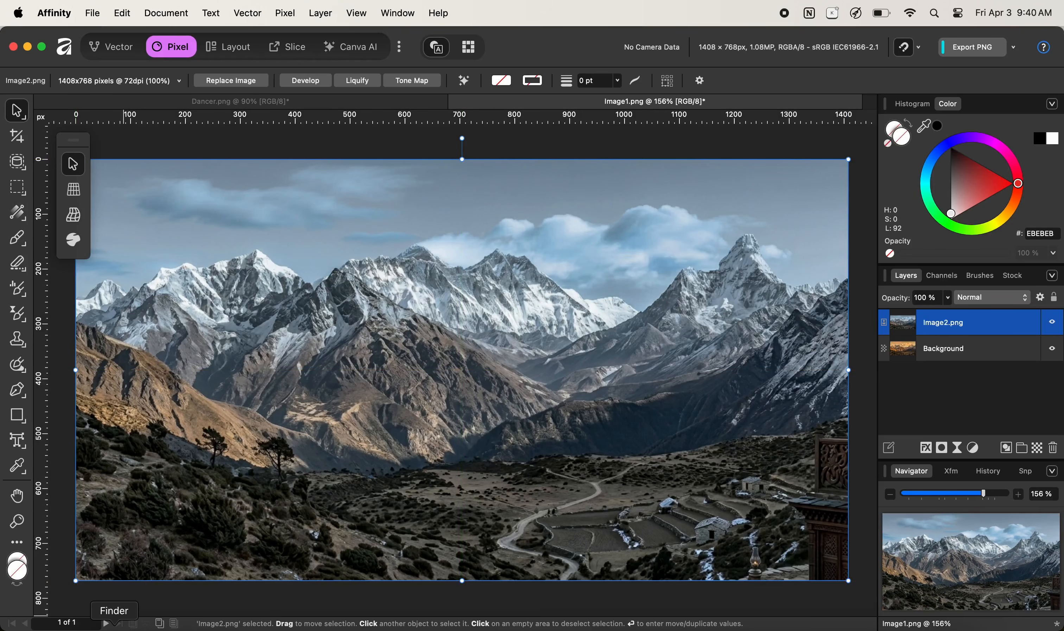
# Place Subject.png from the Image2 folder above the mountain images and align it exactly over the canvas.
pyautogui.click(114, 626)
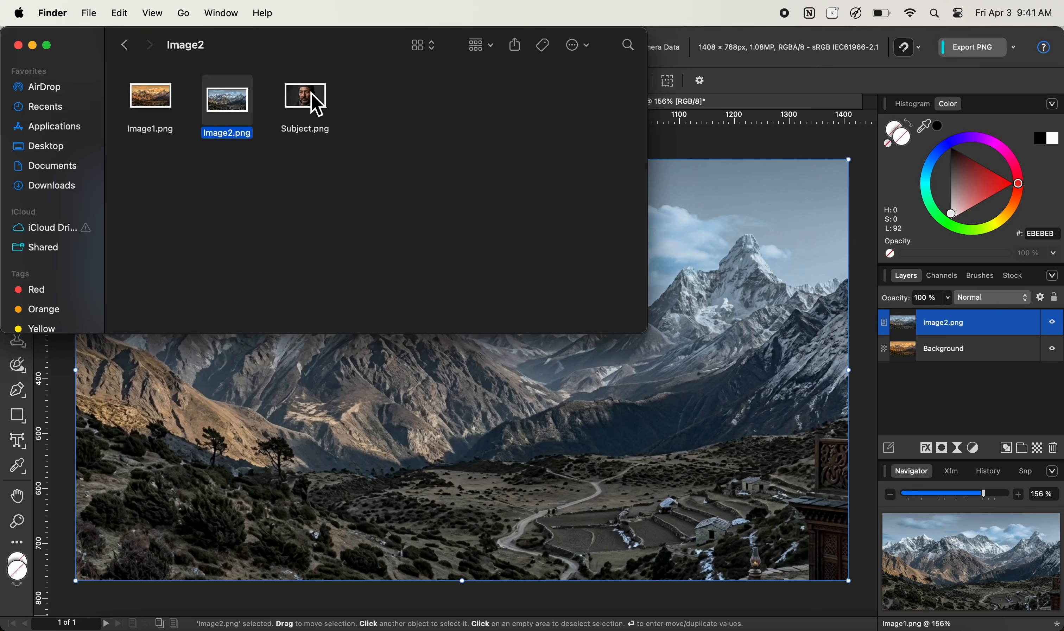
pyautogui.click(316, 111)
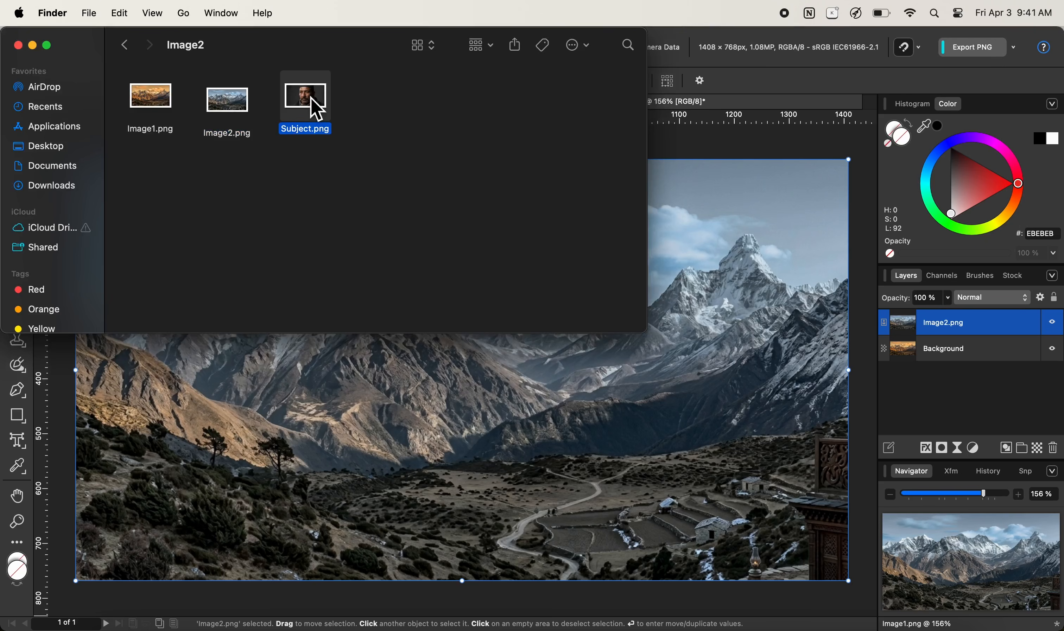
pyautogui.moveTo(316, 110); pyautogui.dragTo(519, 380)
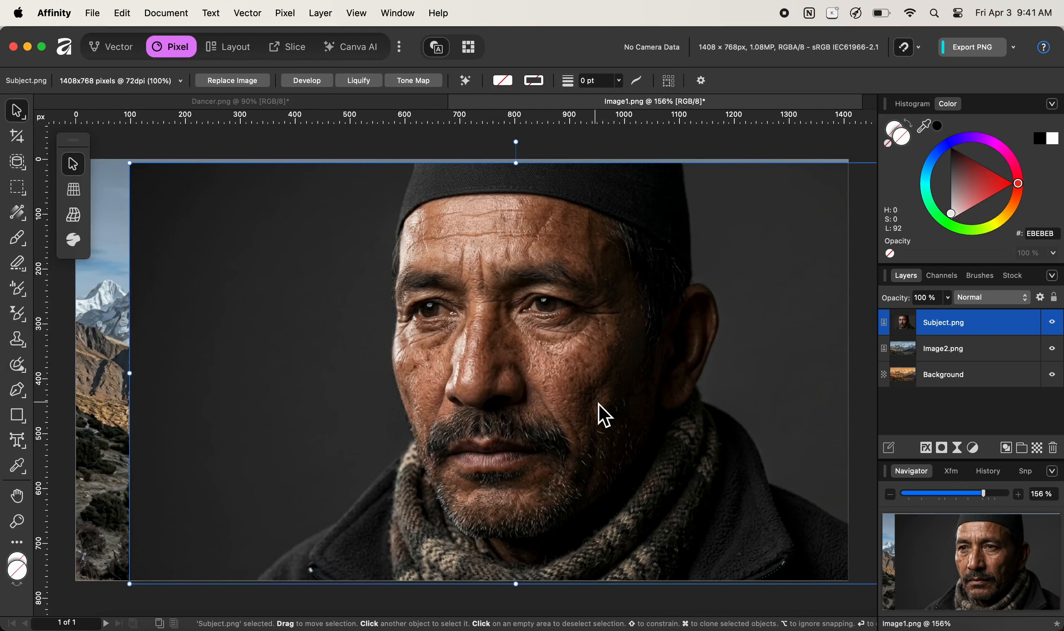
pyautogui.moveTo(592, 404); pyautogui.dragTo(541, 402)
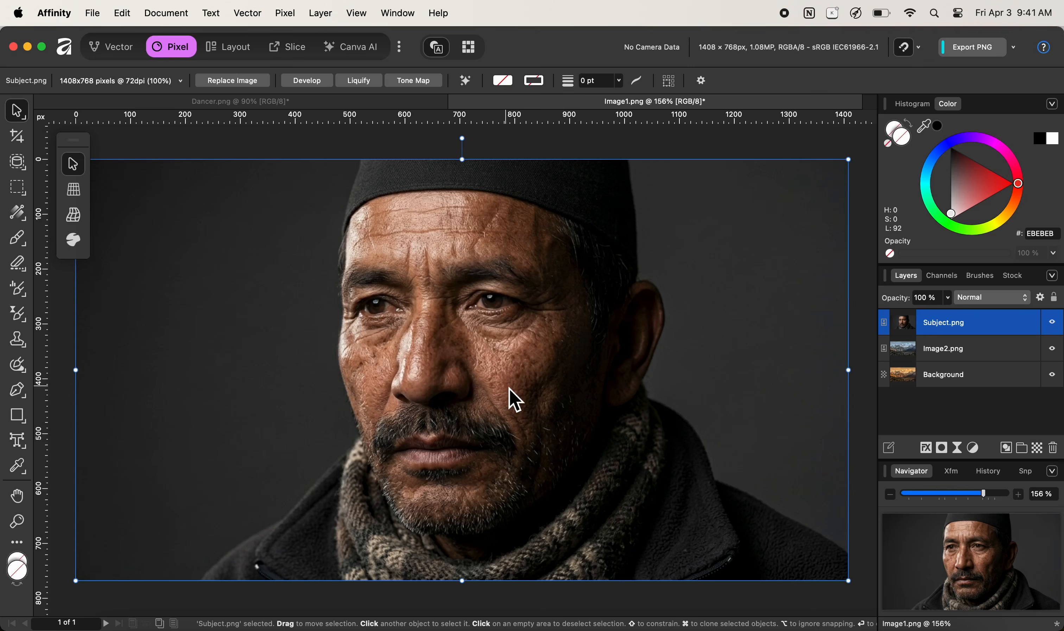
# Rename the three layers from the lowest up as Background1, Background2 and Subject.
pyautogui.press('super+minus')
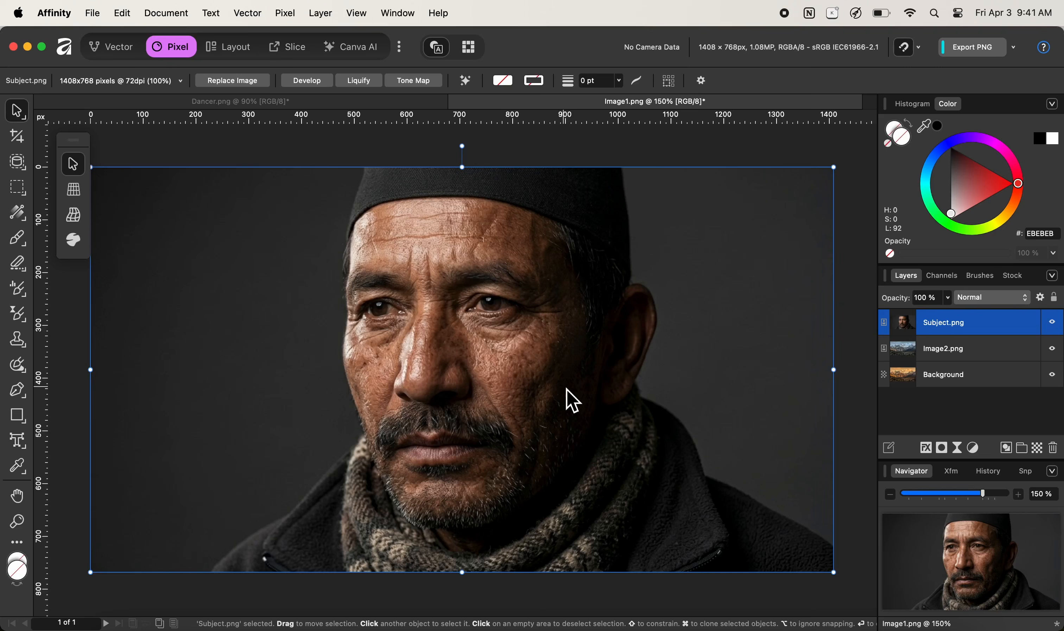
pyautogui.click(955, 377)
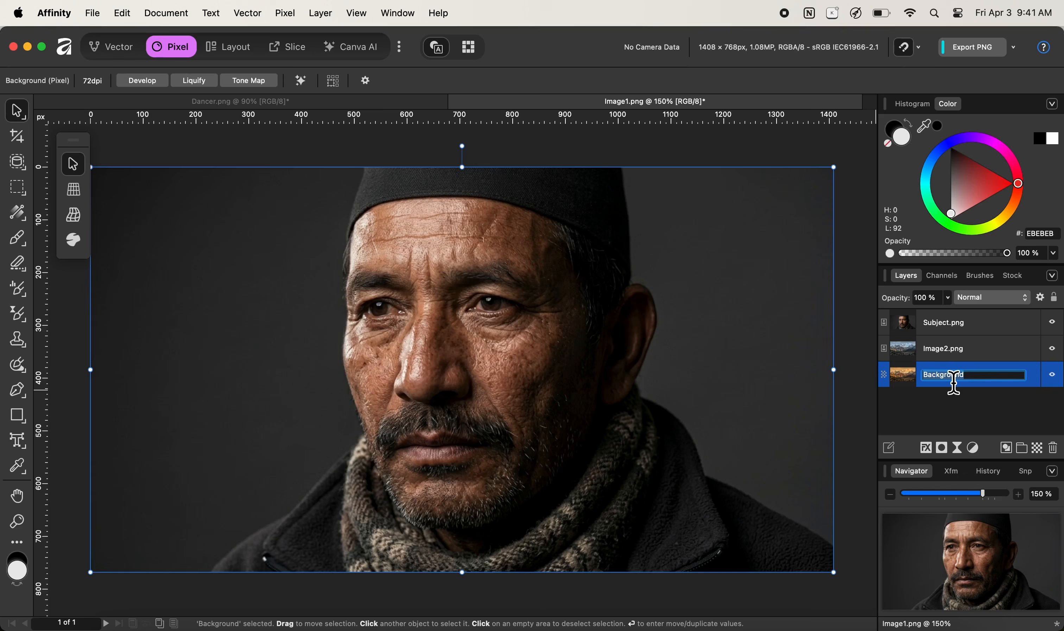
pyautogui.doubleClick(953, 377)
pyautogui.press('Right')
pyautogui.write('1')
pyautogui.press('Return')
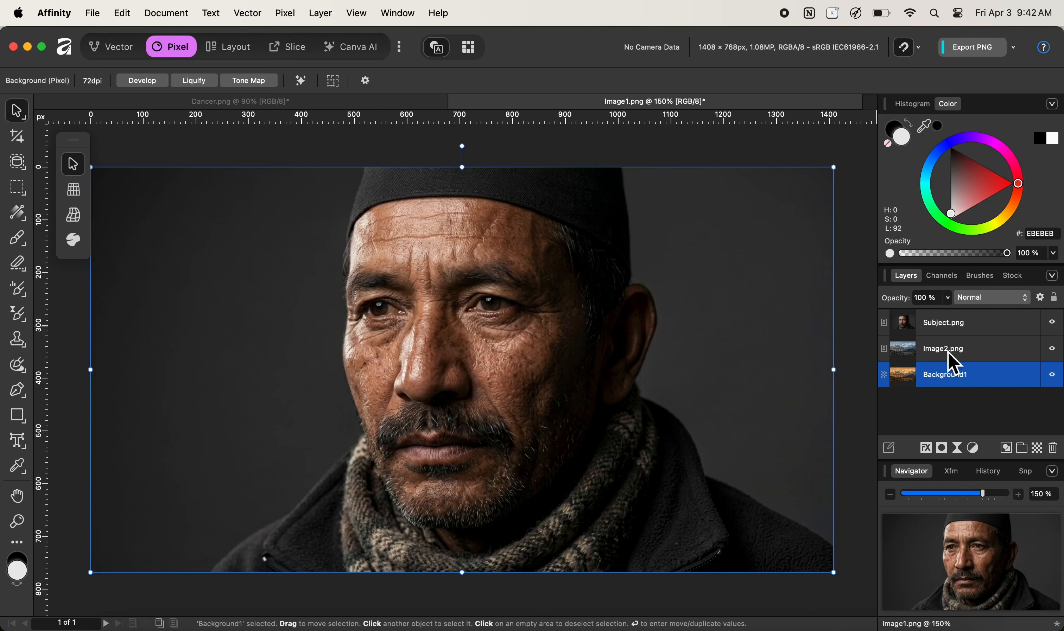
pyautogui.doubleClick(948, 352)
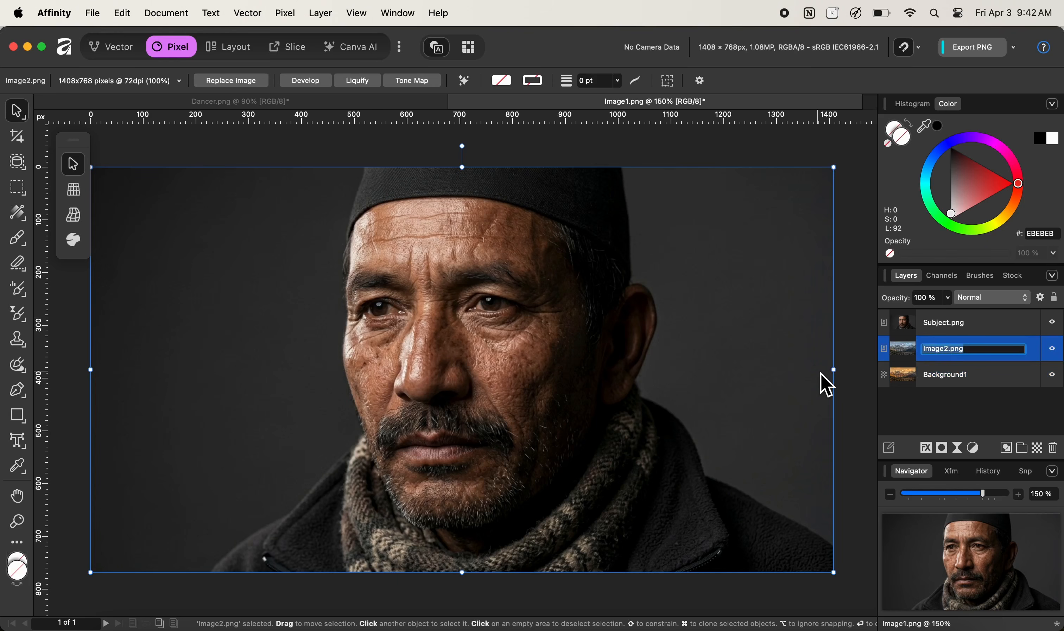
pyautogui.write('Background2')
pyautogui.press('Return')
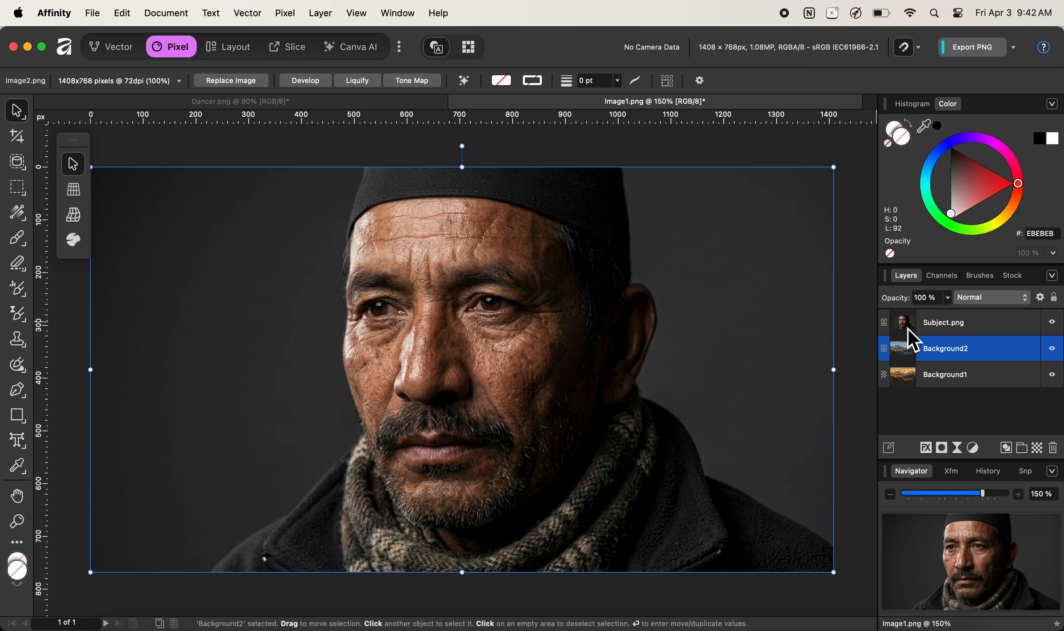
pyautogui.doubleClick(951, 329)
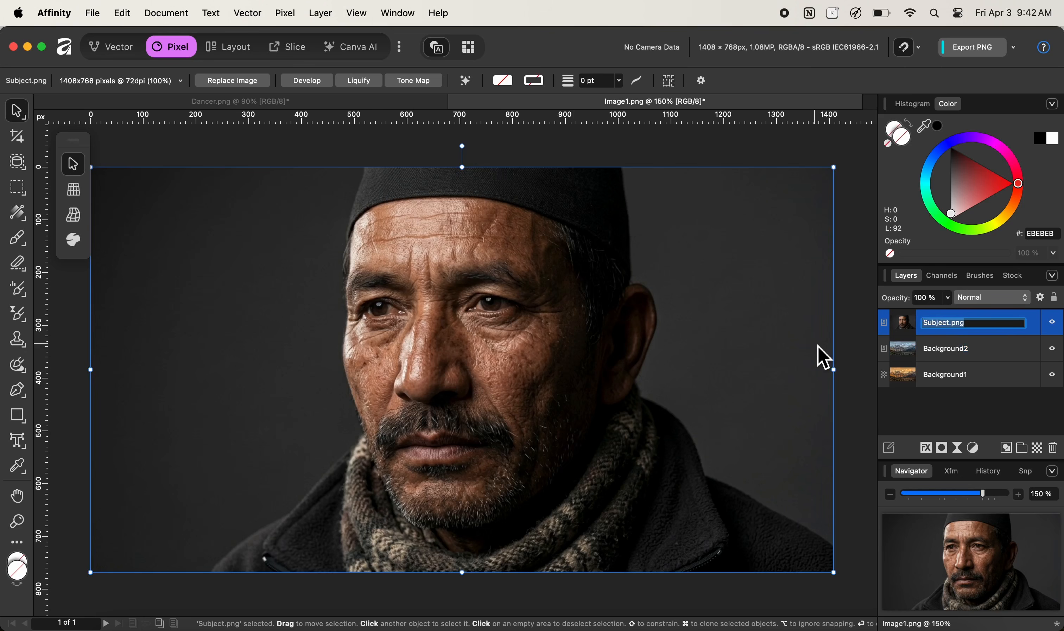
pyautogui.write('Subject')
pyautogui.press('Return')
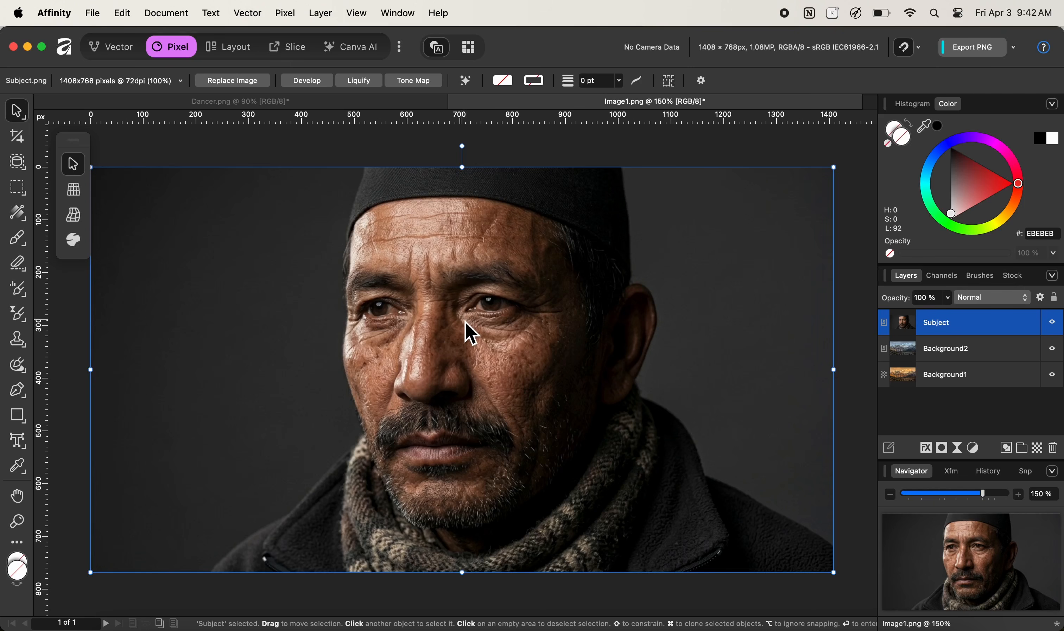
# Mask the Subject layer to the man using an object selection, and hide the Background1 layer.
pyautogui.click(19, 164)
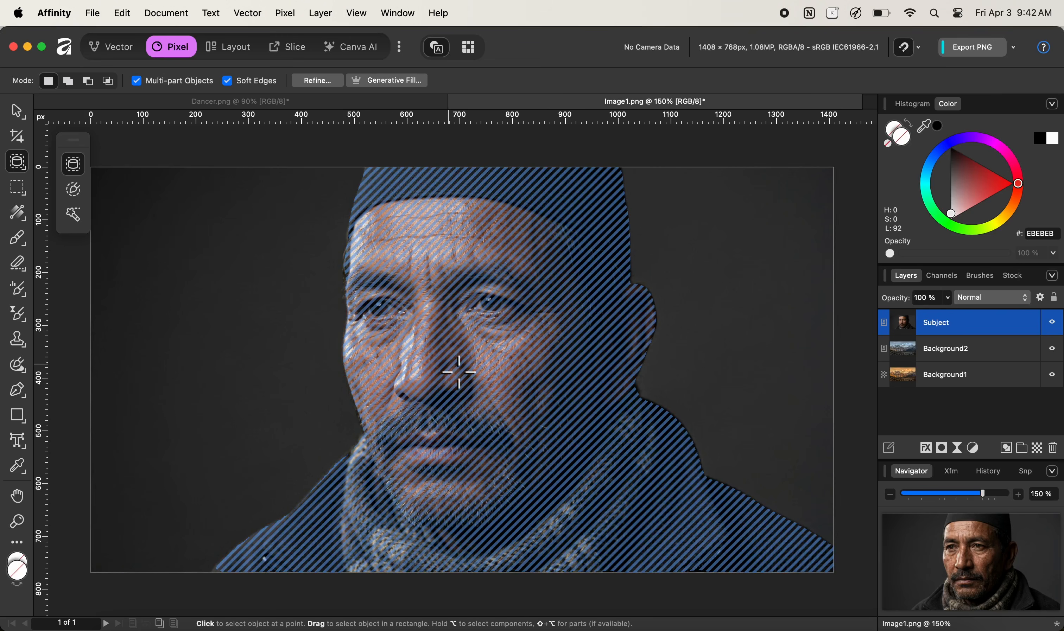
pyautogui.click(448, 389)
pyautogui.click(491, 363)
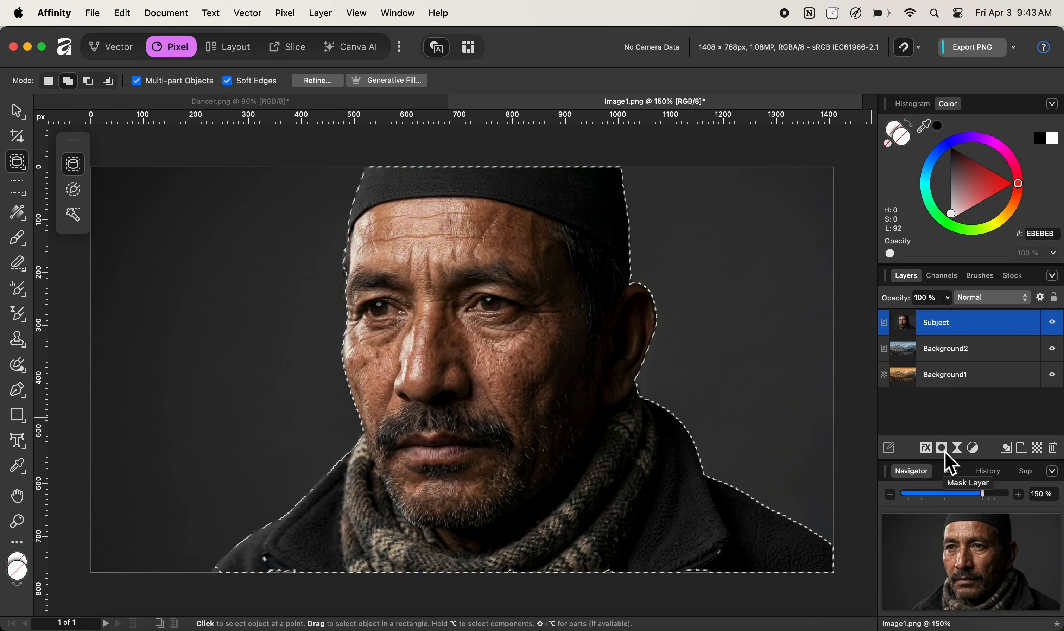
pyautogui.click(942, 451)
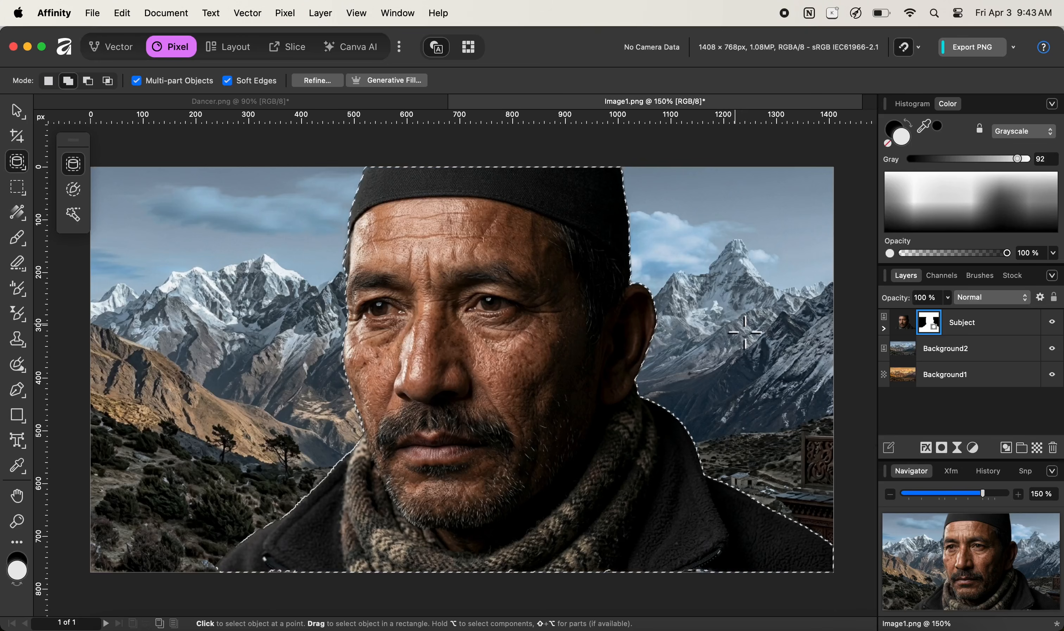
pyautogui.press('super+d')
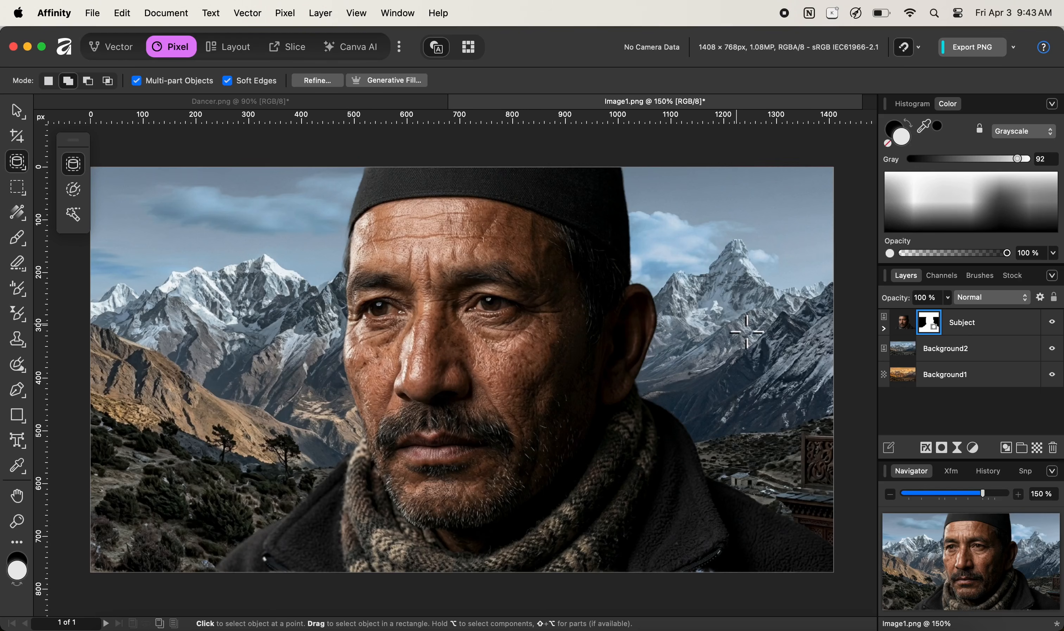
pyautogui.click(1053, 378)
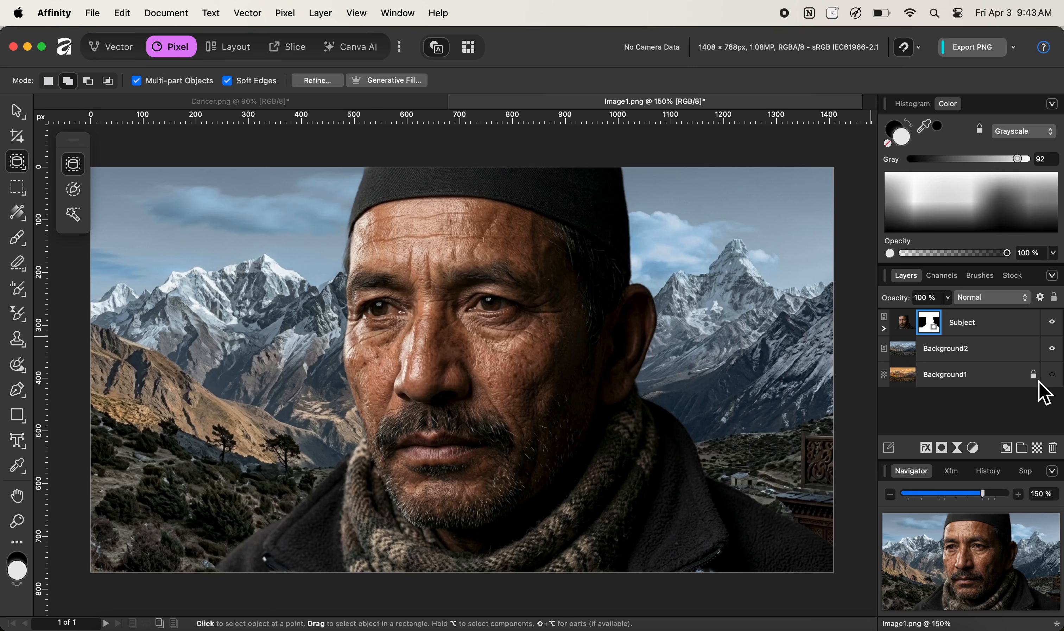
# Activate the Tone Brush with the Subject layer's image selected and set its method to Blend.
pyautogui.click(906, 331)
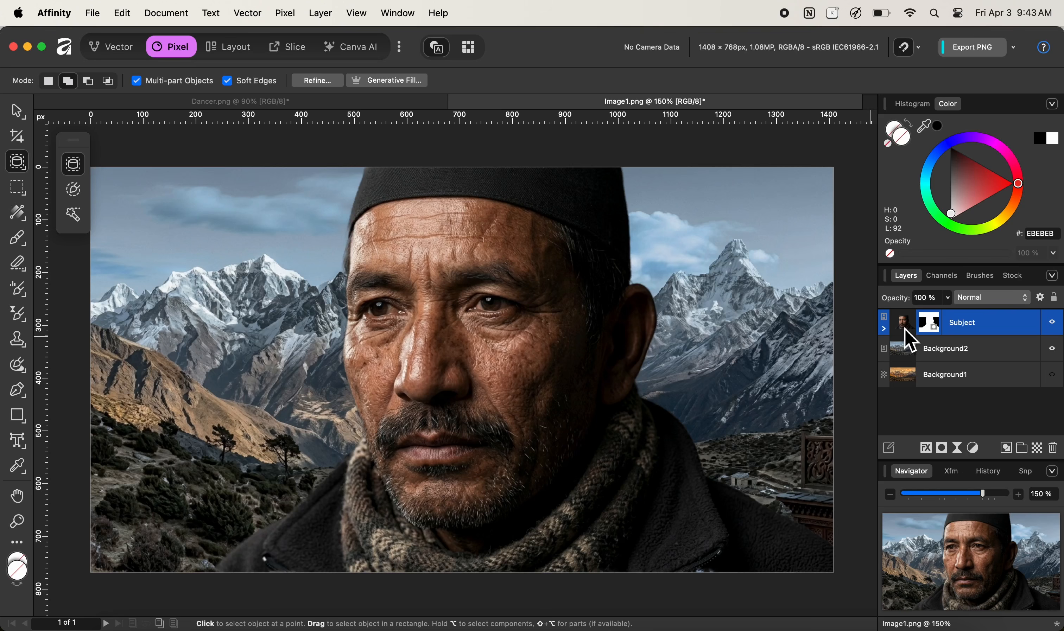
pyautogui.click(21, 291)
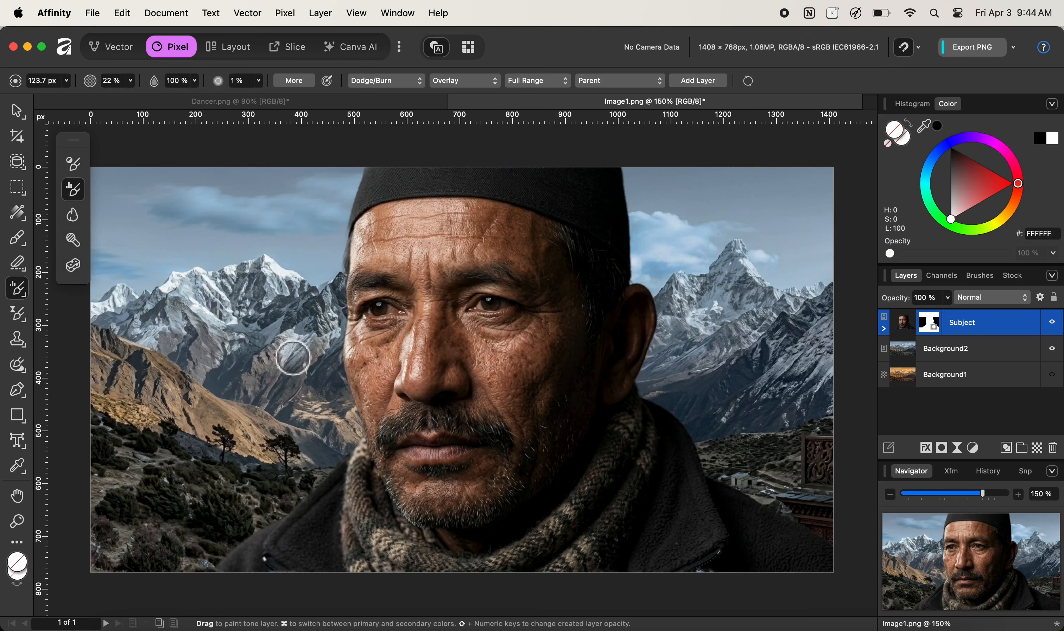
pyautogui.click(394, 94)
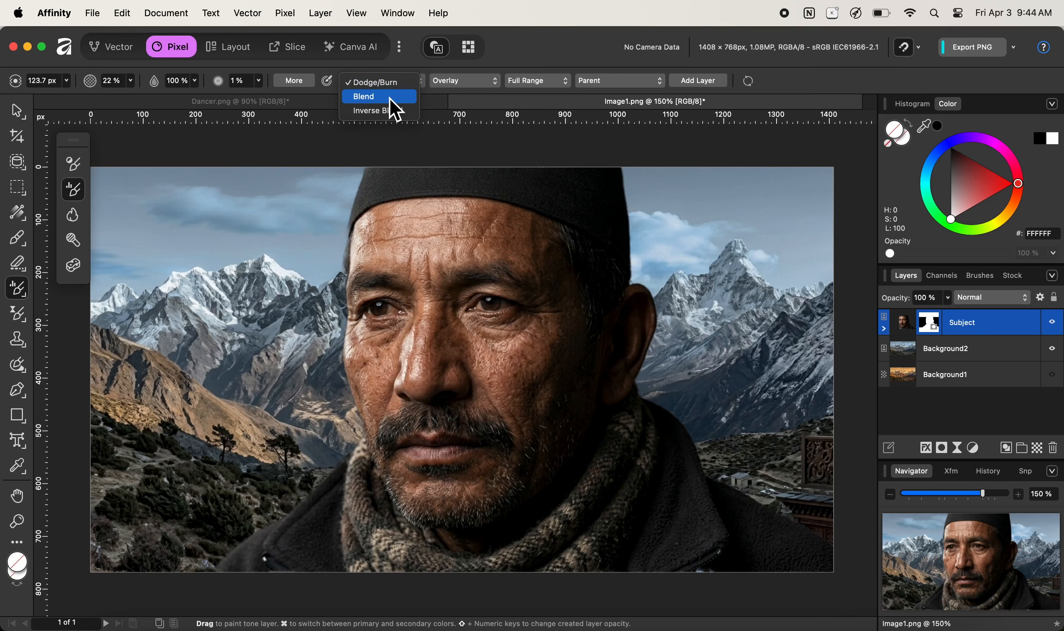
pyautogui.click(389, 97)
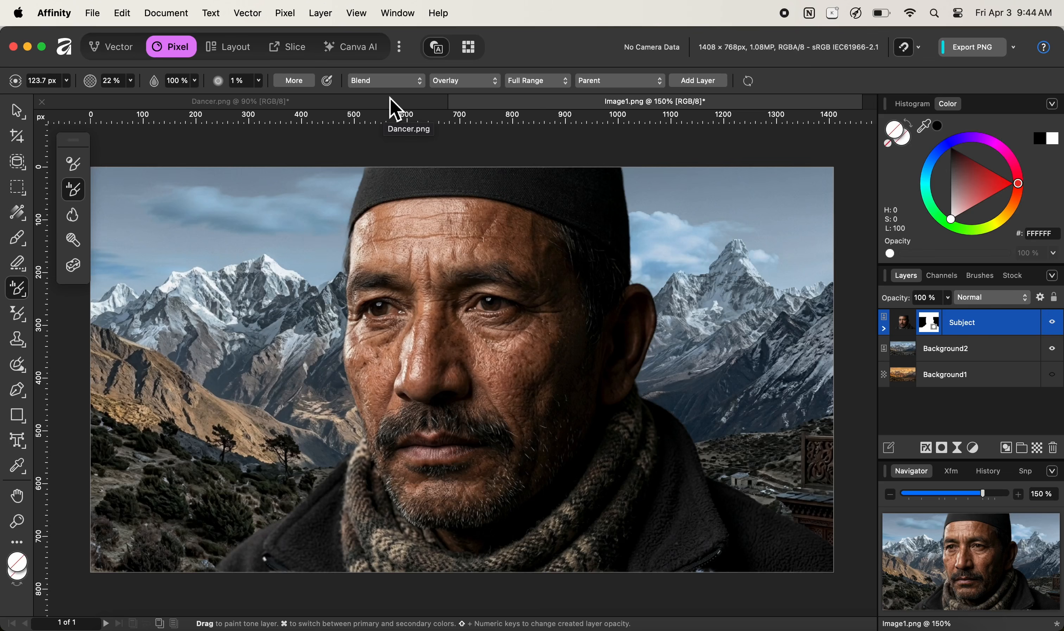
# Keep the Tone Brush's blend mode at Overlay, and set its tonal range to Highlights and its new-layer placement to Clip Inside.
pyautogui.click(464, 86)
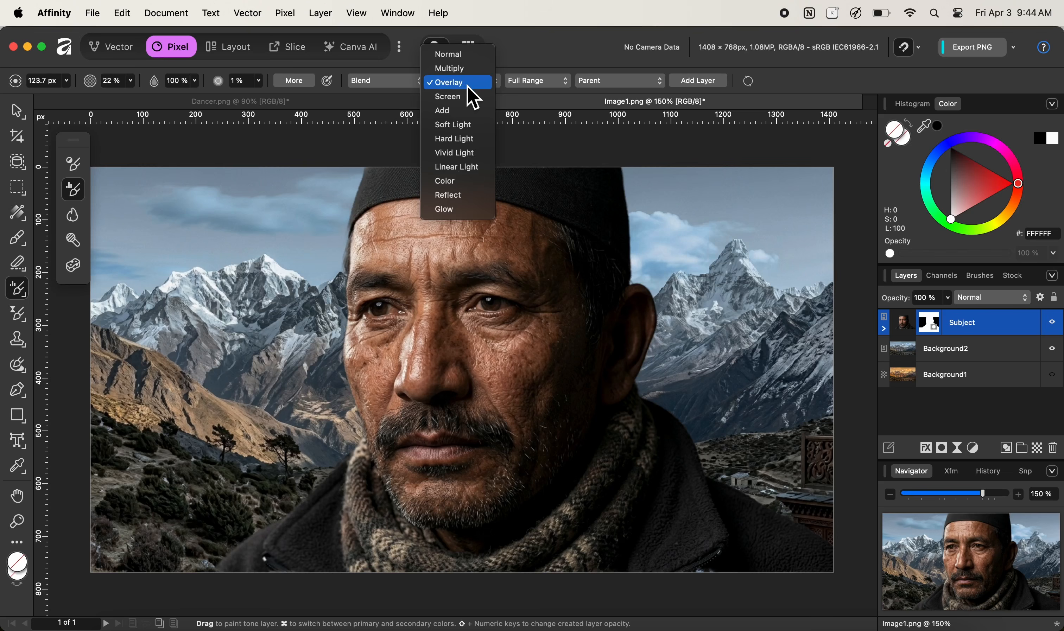
pyautogui.click(469, 85)
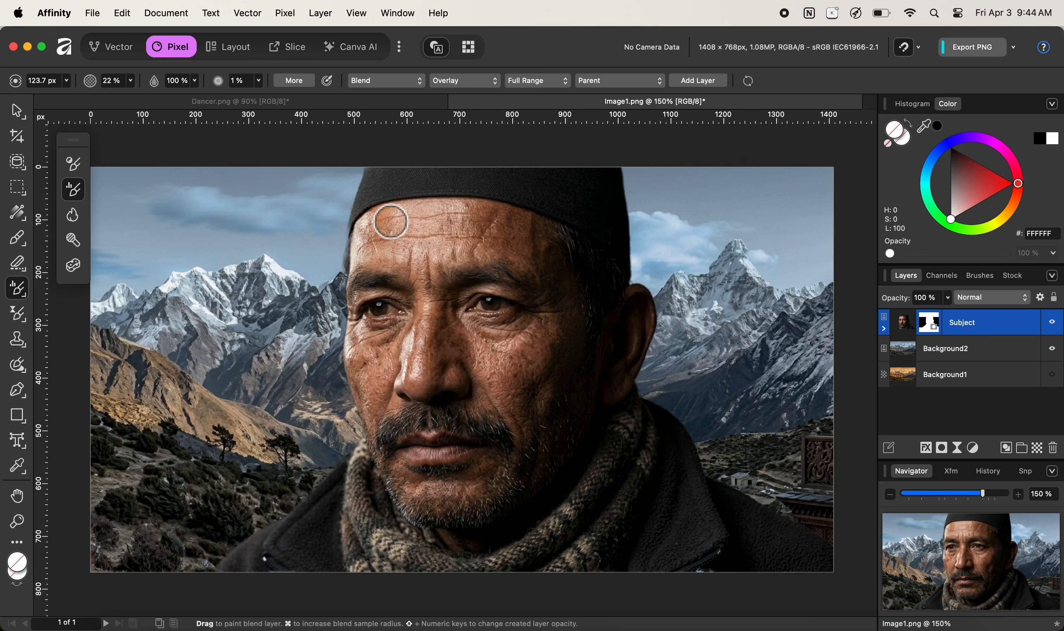
pyautogui.click(538, 84)
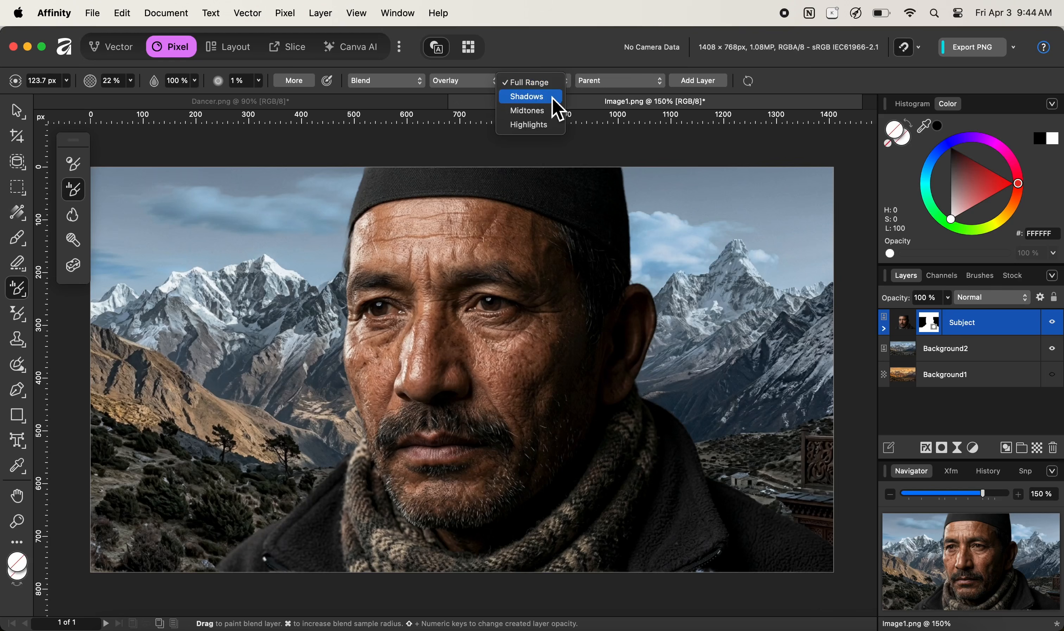
pyautogui.click(545, 141)
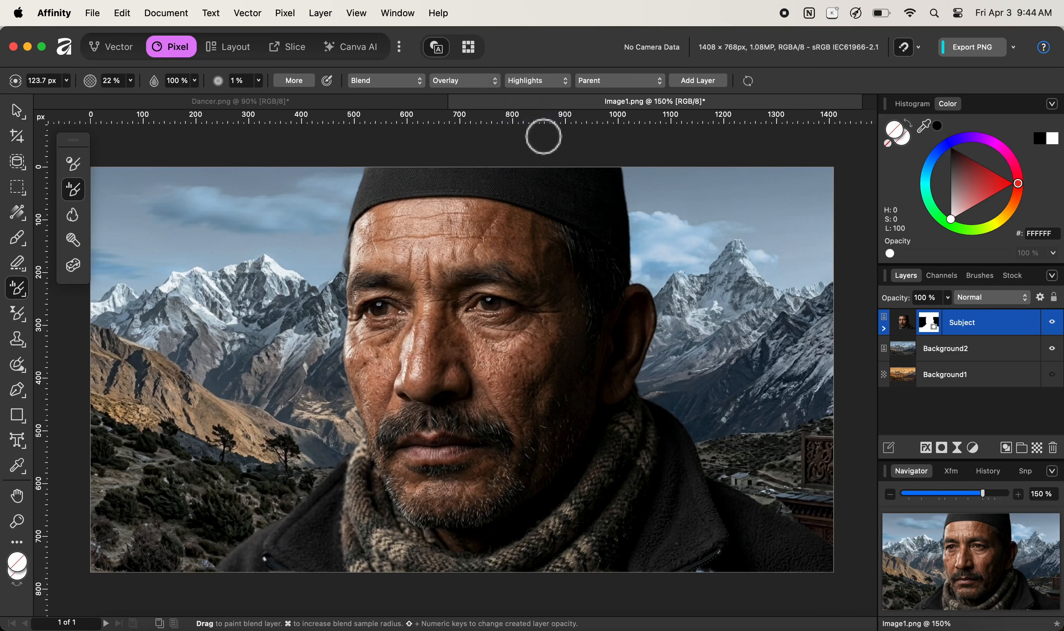
pyautogui.click(647, 89)
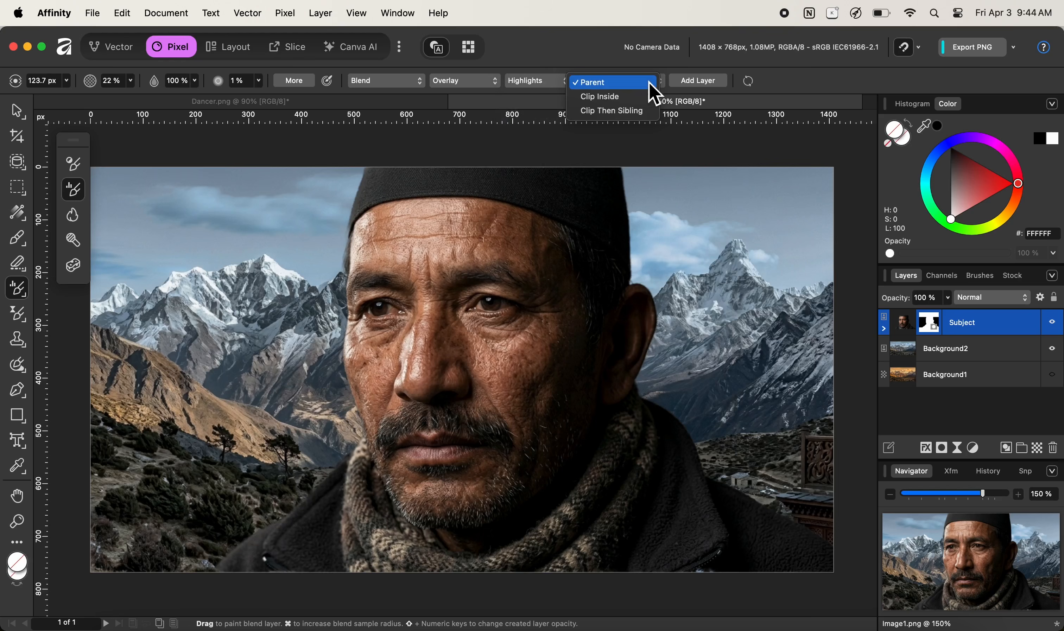
pyautogui.click(638, 99)
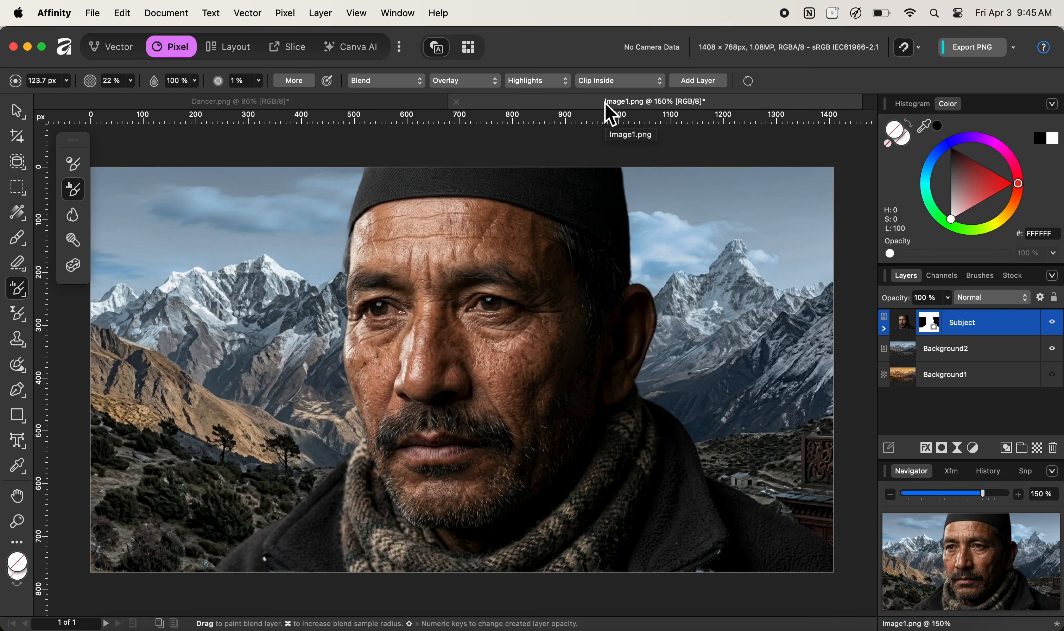
# With the brush at 42 % opacity and about 363 px wide, blend Background2's tones into the man's highlights, then his midtones.
pyautogui.moveTo(90, 83); pyautogui.dragTo(97, 84)
pyautogui.moveTo(464, 277); pyautogui.dragTo(591, 278)
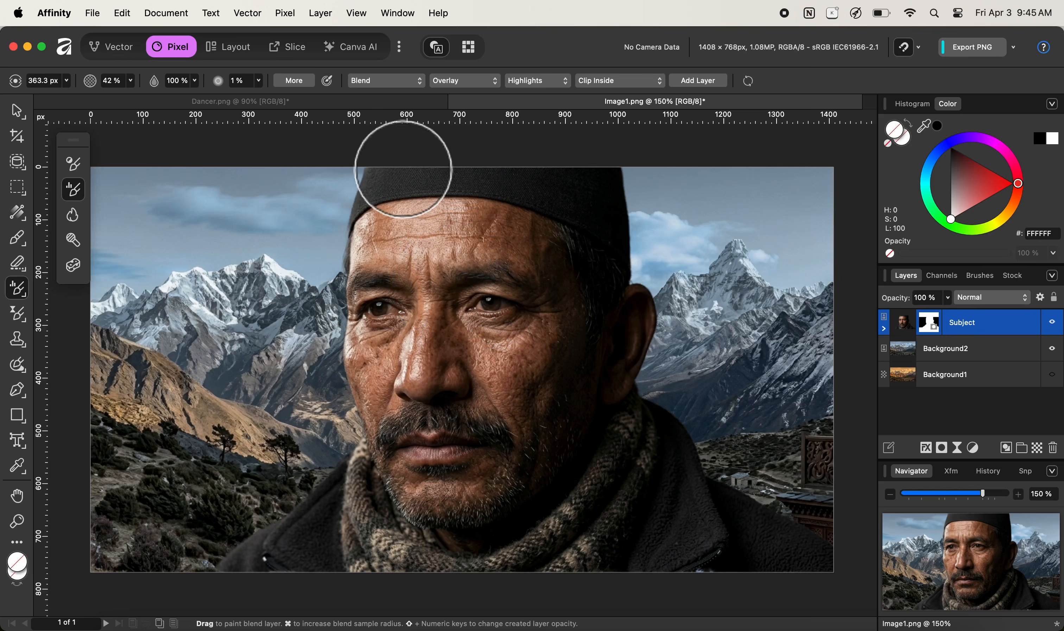
pyautogui.moveTo(404, 169)
pyautogui.mouseDown()
pyautogui.moveTo(375, 245)
pyautogui.moveTo(392, 401)
pyautogui.moveTo(337, 494)
pyautogui.moveTo(289, 527)
pyautogui.moveTo(399, 249)
pyautogui.moveTo(398, 276)
pyautogui.mouseUp()
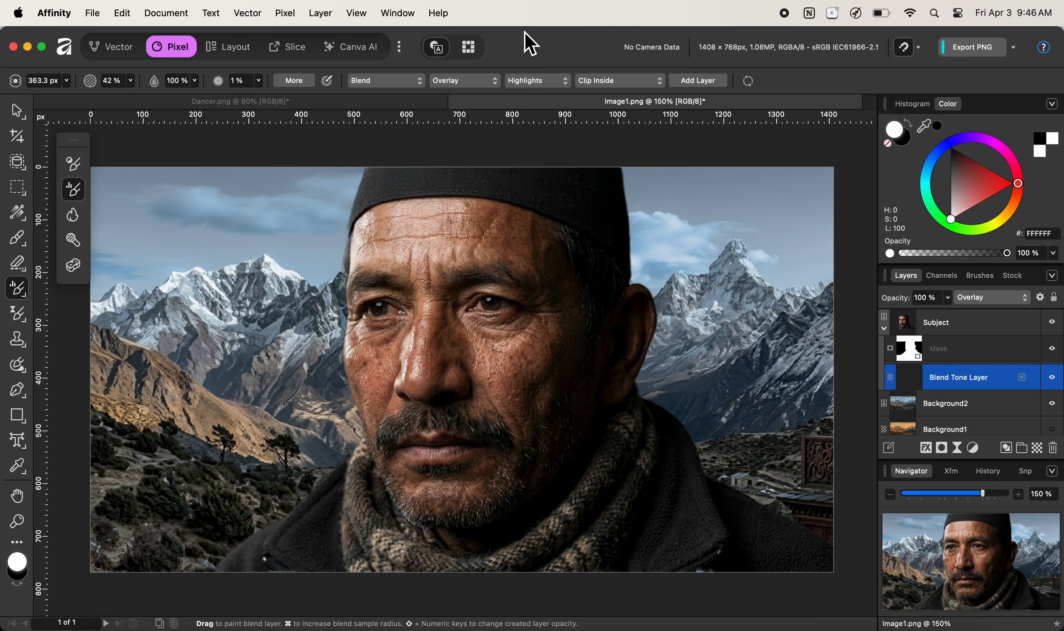
pyautogui.click(540, 83)
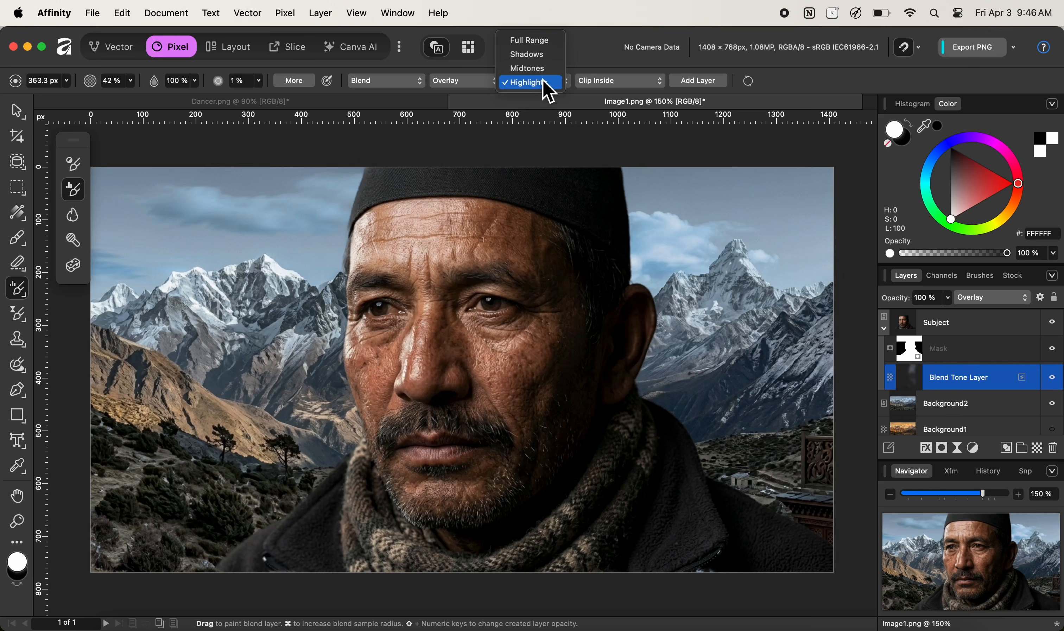
pyautogui.click(543, 73)
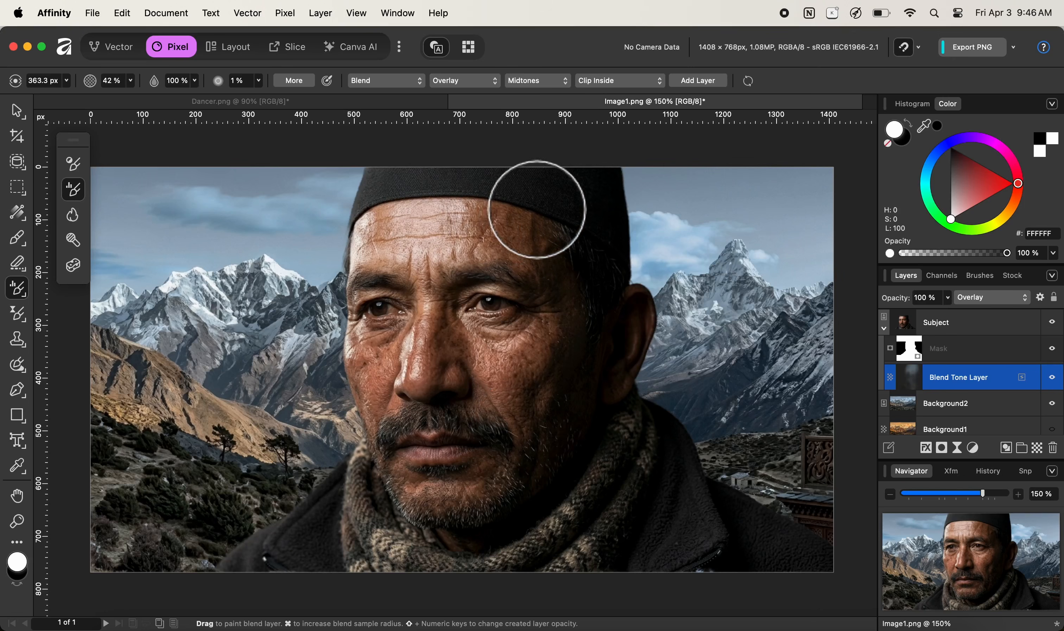
# Blend Background2's tones into the man's shadows with a brush about 428 px wide, and compare the portrait with and without the blend layer.
pyautogui.click(549, 80)
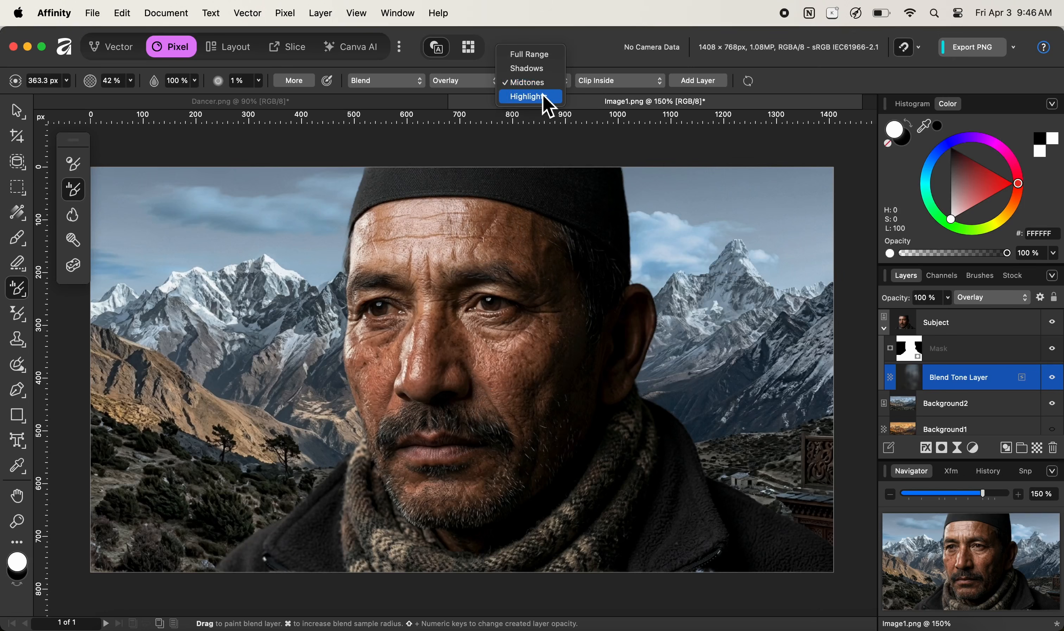
pyautogui.click(545, 68)
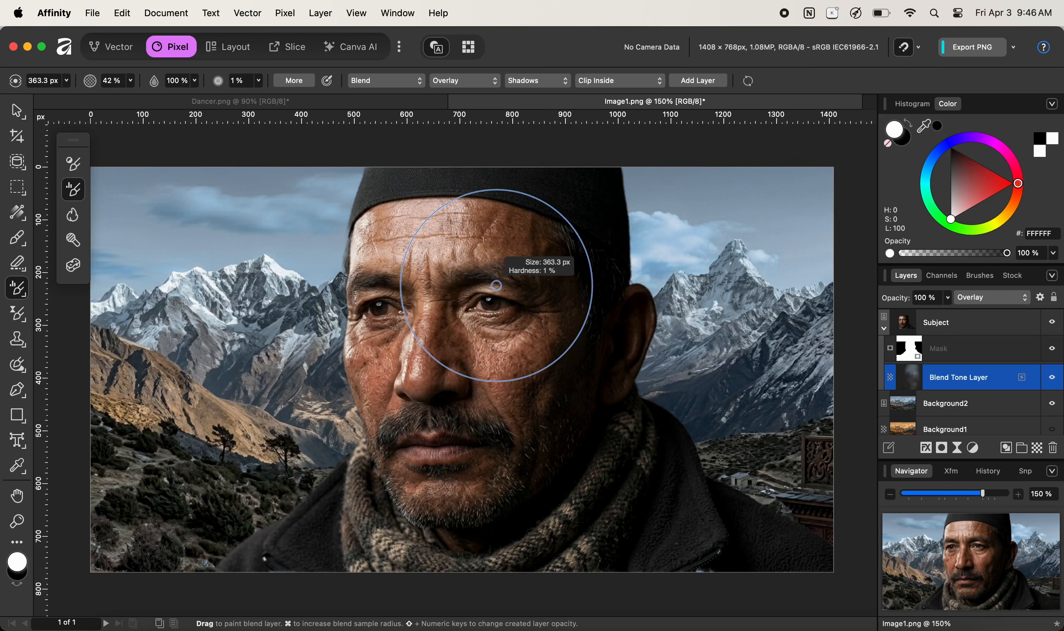
pyautogui.keyDown('ctrl'); pyautogui.keyDown('alt'); pyautogui.moveTo(480, 297); pyautogui.dragTo(561, 276); pyautogui.keyUp('alt'); pyautogui.keyUp('ctrl')
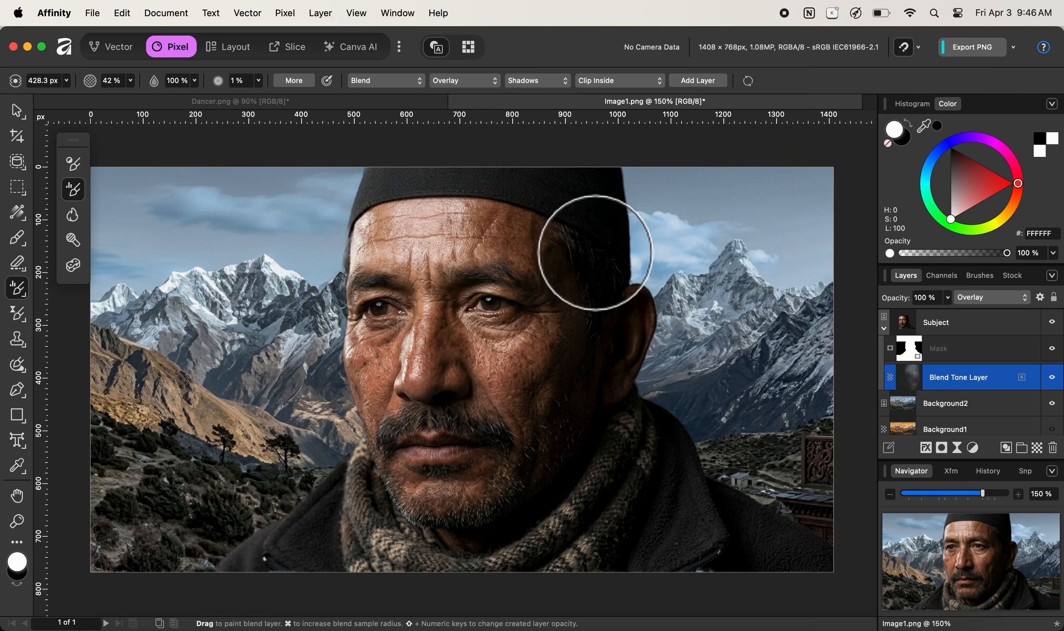
pyautogui.moveTo(606, 349)
pyautogui.mouseDown()
pyautogui.moveTo(654, 448)
pyautogui.moveTo(710, 501)
pyautogui.moveTo(816, 565)
pyautogui.mouseUp()
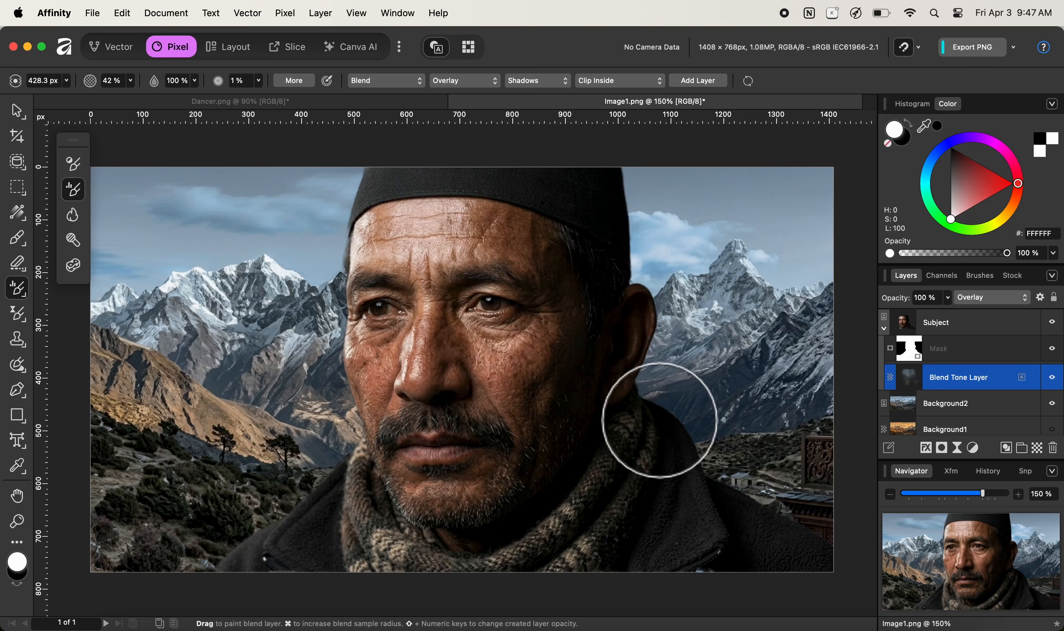
pyautogui.click(1054, 382)
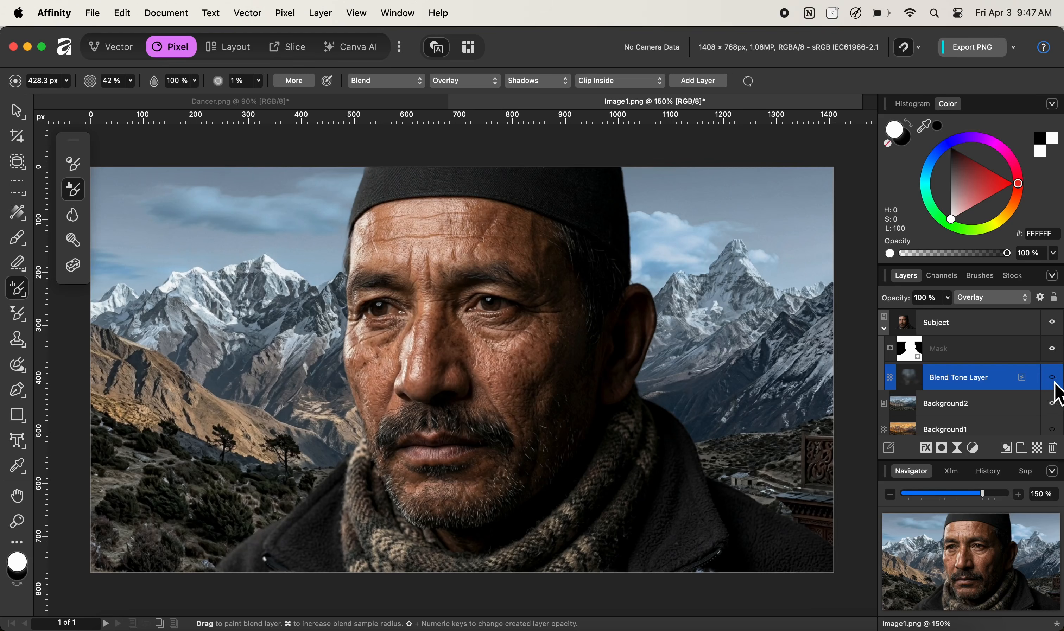
pyautogui.click(1052, 380)
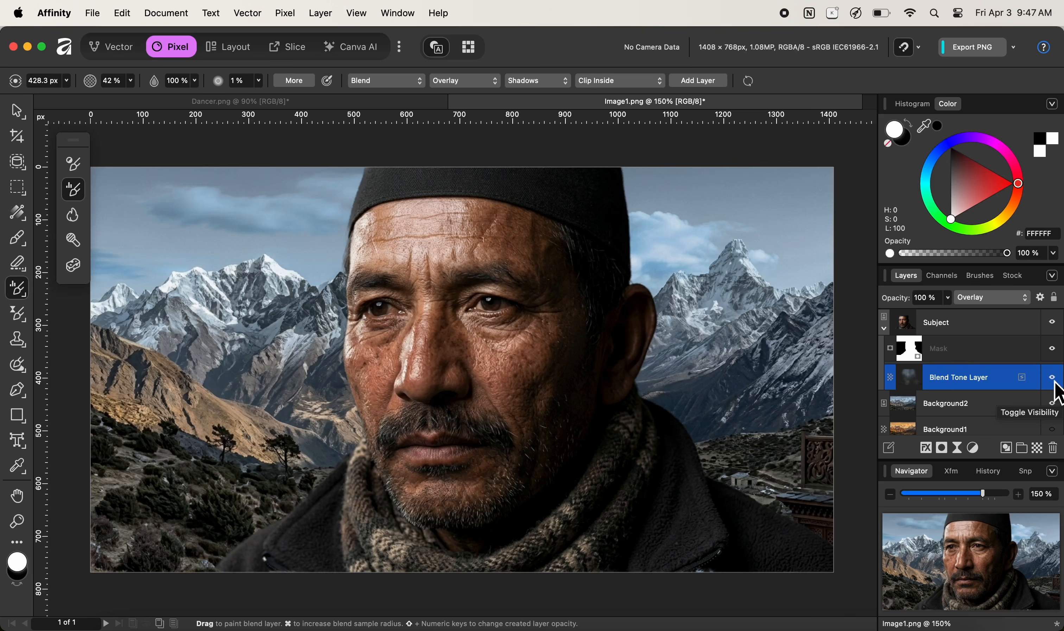
# Switch the backdrop by showing Background1 and hiding Background2, and hide the existing Blend Tone Layer.
pyautogui.click(1057, 434)
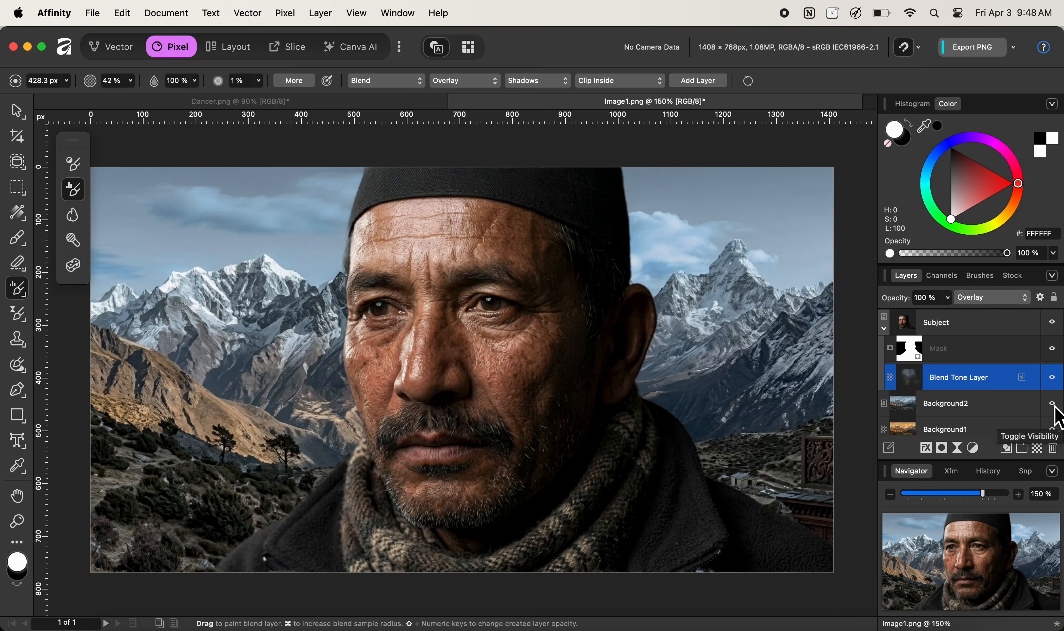
pyautogui.click(1052, 404)
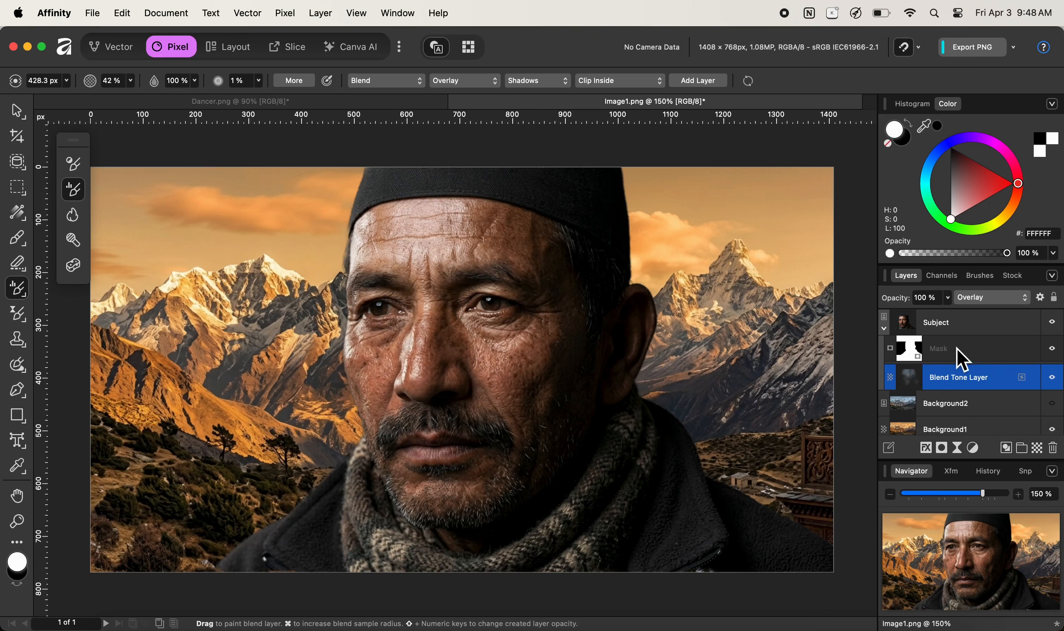
pyautogui.click(1053, 382)
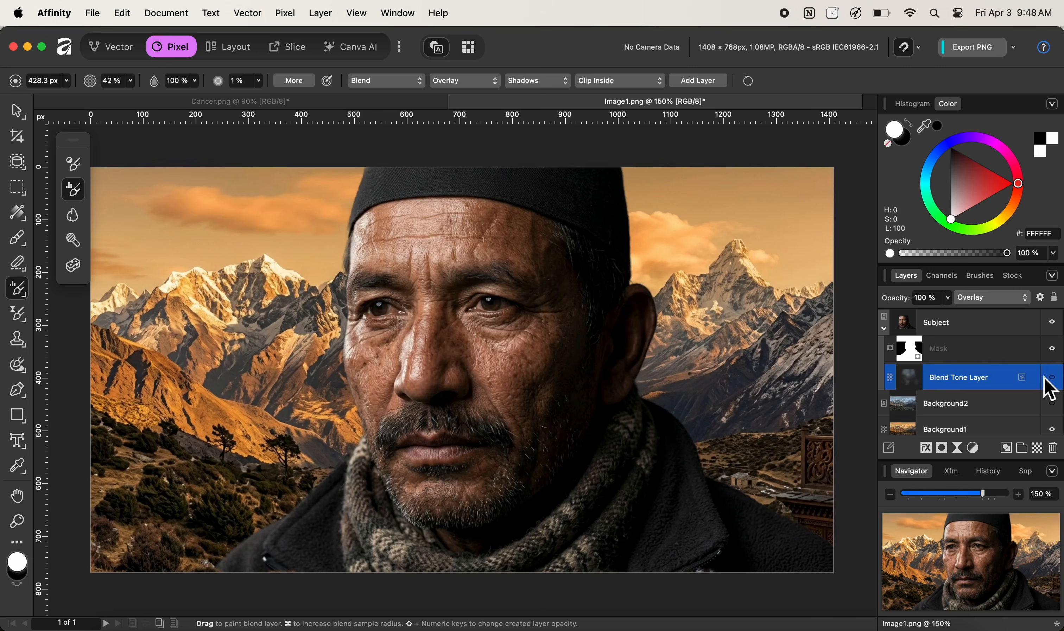
# Select the Subject image and blend Background1's warm tones into the highlights of the face and the coat's lower edge.
pyautogui.click(913, 323)
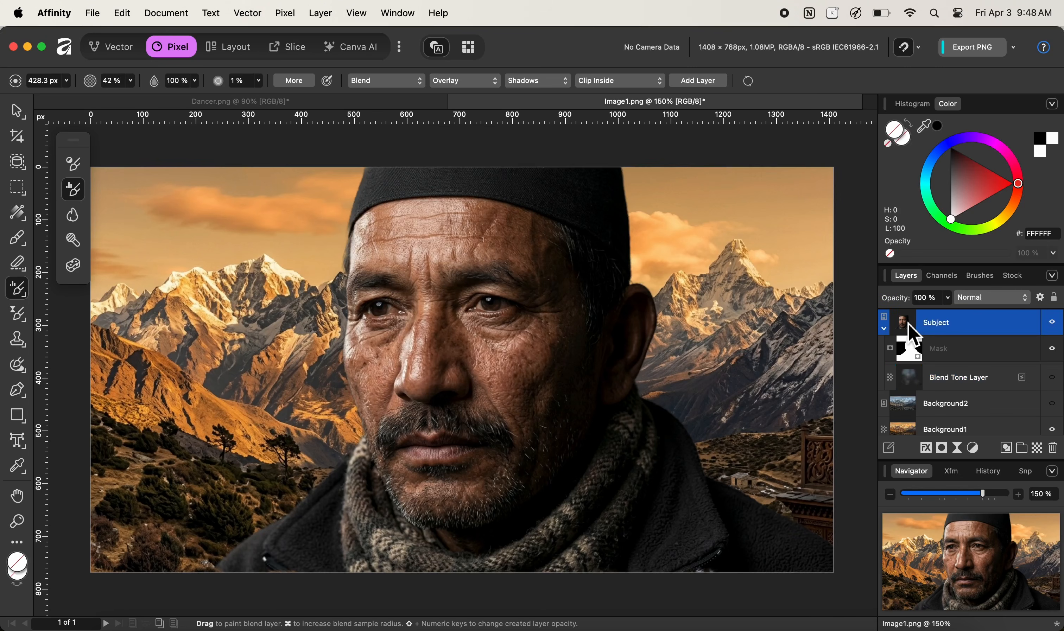
pyautogui.click(543, 81)
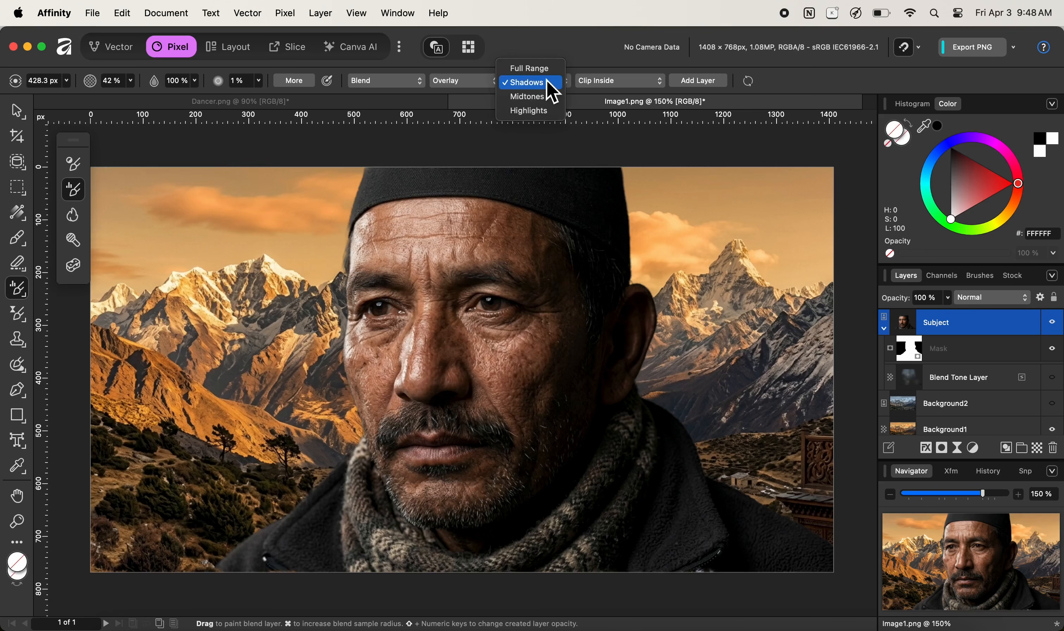
pyautogui.click(543, 116)
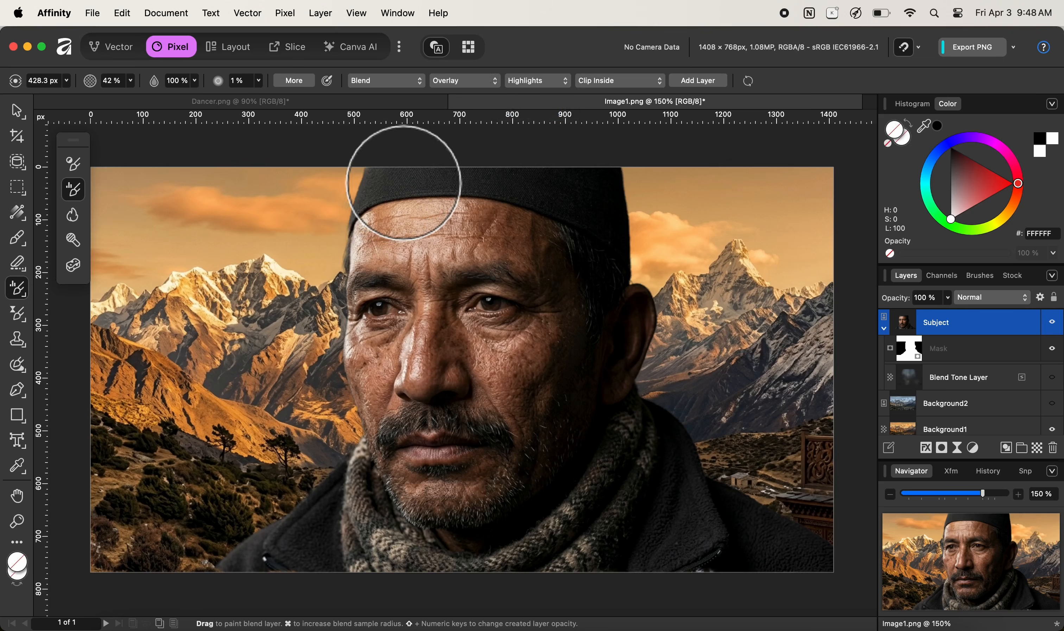
pyautogui.moveTo(404, 181); pyautogui.dragTo(385, 227)
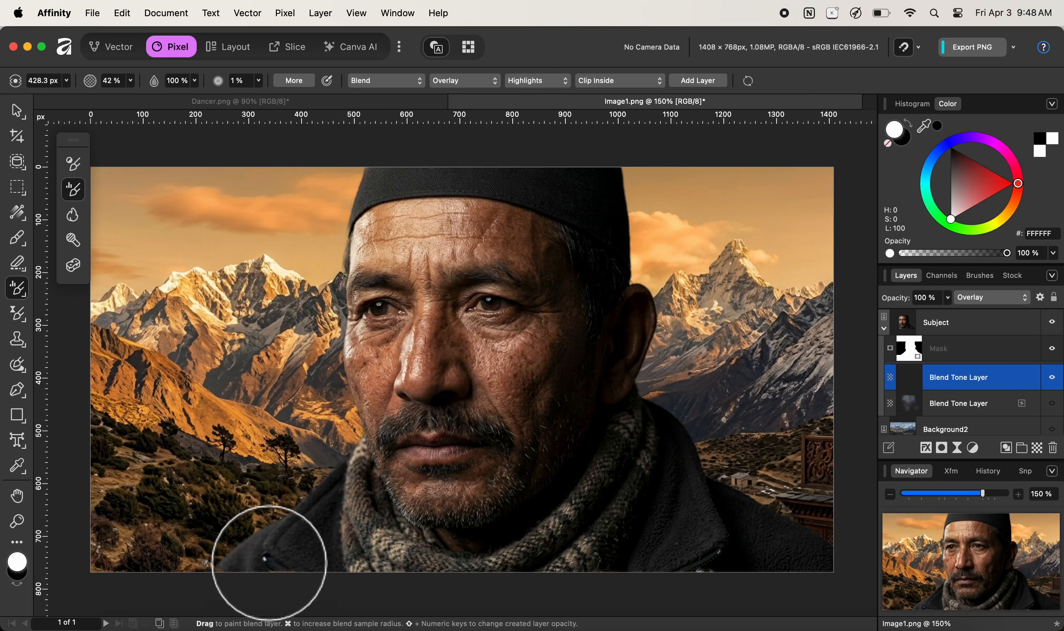
pyautogui.moveTo(259, 571); pyautogui.dragTo(263, 574)
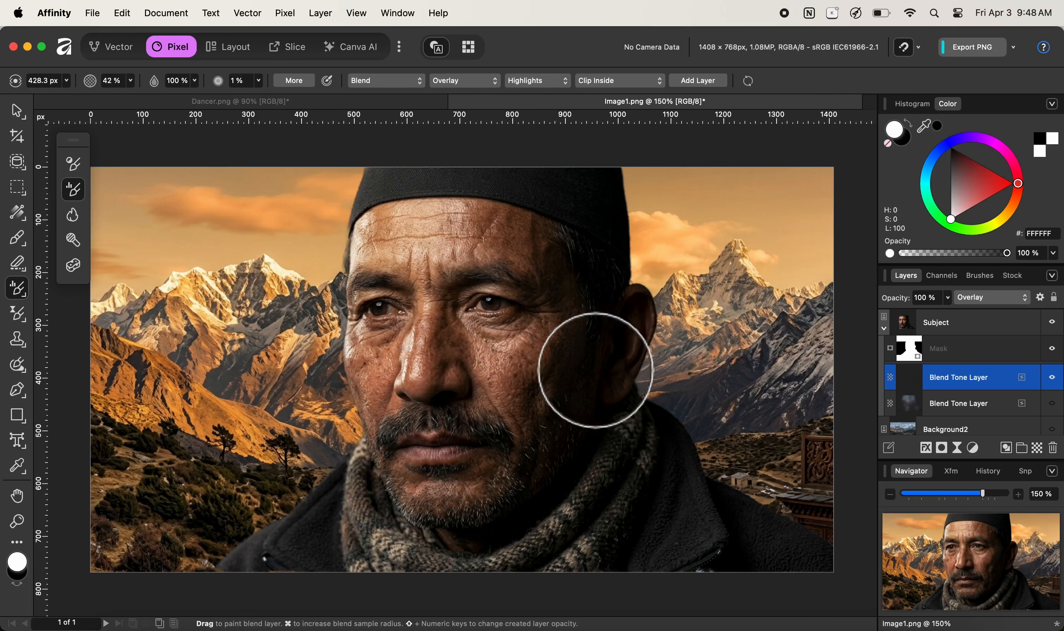
# Reselect the Subject image and blend Background1's tones into the man's midtones on another clipped layer, then into his shadows.
pyautogui.click(914, 330)
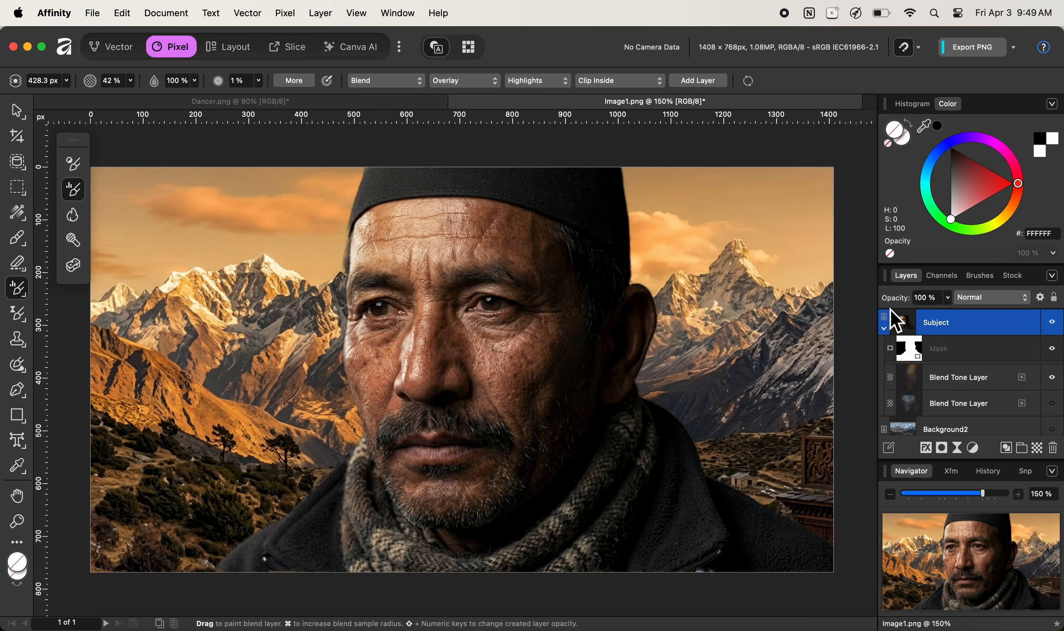
pyautogui.click(552, 93)
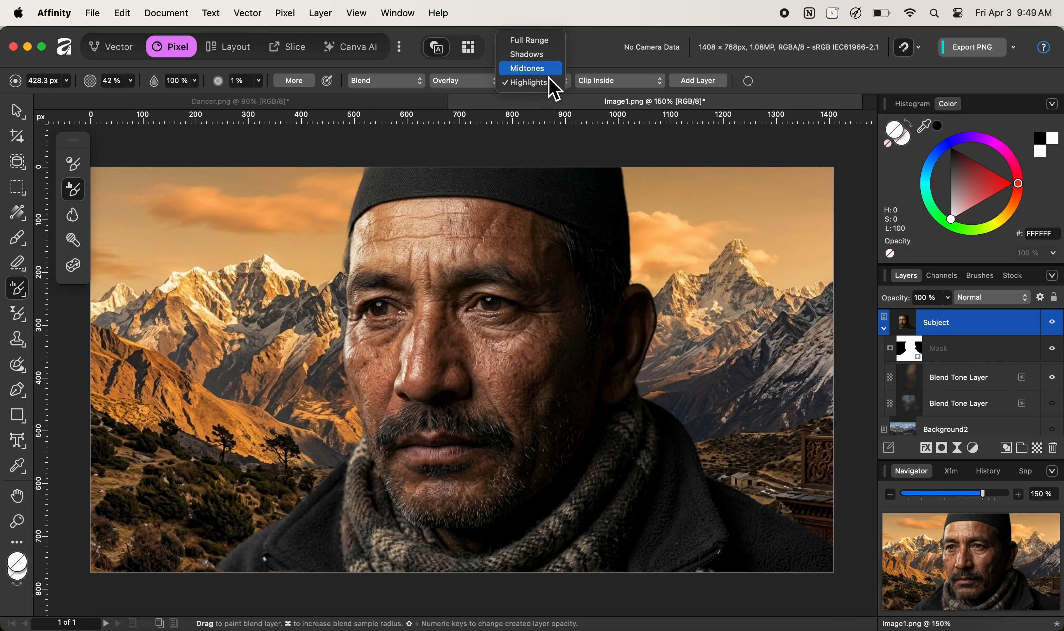
pyautogui.click(549, 71)
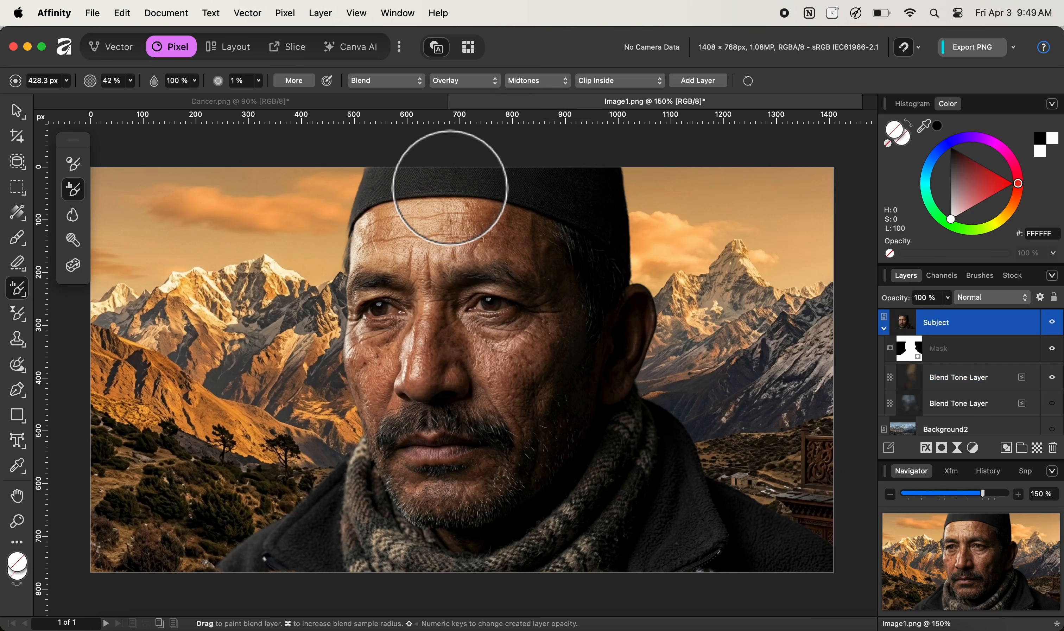
pyautogui.moveTo(448, 190)
pyautogui.mouseDown()
pyautogui.moveTo(427, 331)
pyautogui.moveTo(457, 490)
pyautogui.moveTo(508, 436)
pyautogui.moveTo(511, 265)
pyautogui.moveTo(485, 225)
pyautogui.moveTo(480, 162)
pyautogui.mouseUp()
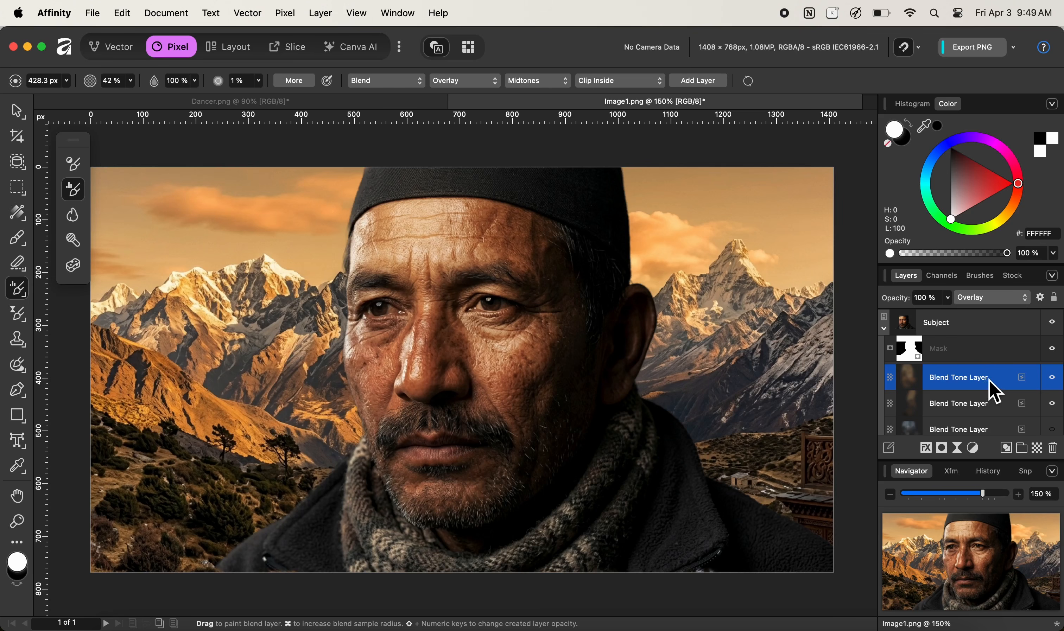
pyautogui.click(545, 81)
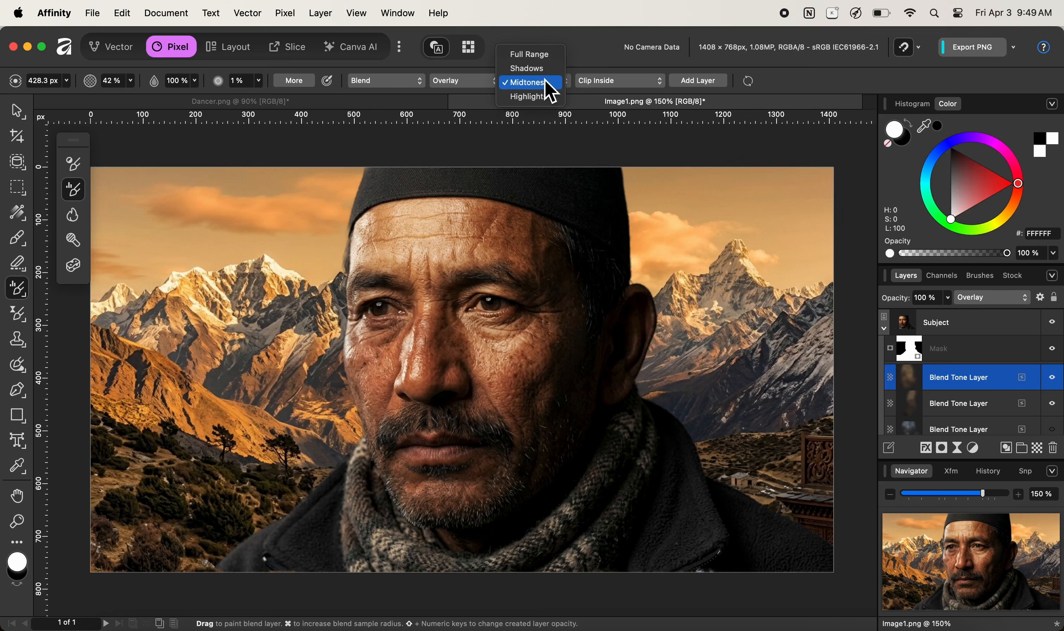
pyautogui.click(544, 69)
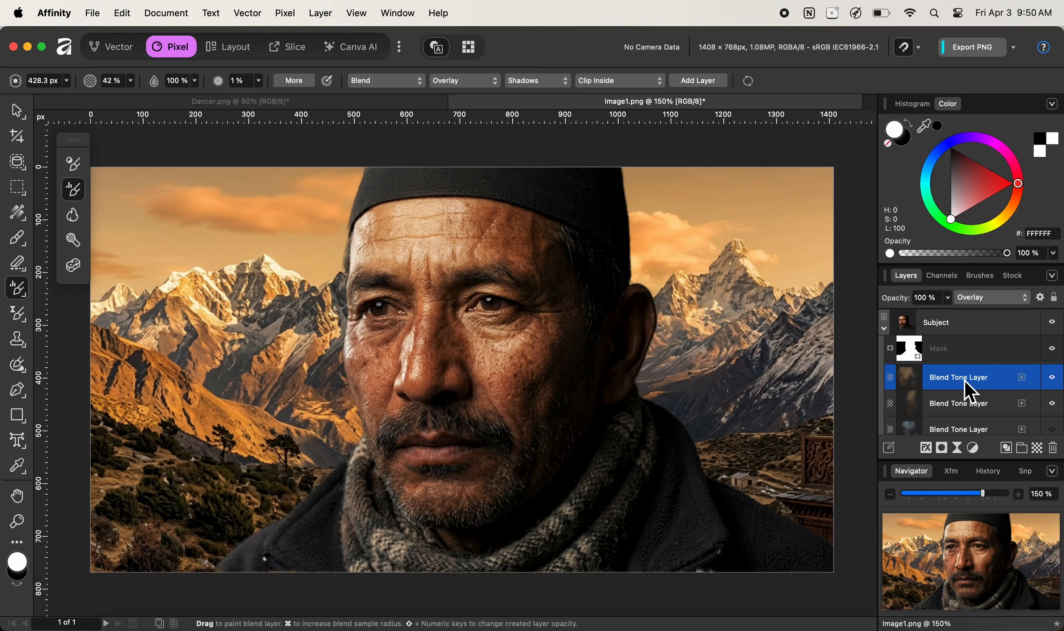
# Group the two visible warm Blend Tone Layers and compare the portrait with the group hidden and shown.
pyautogui.keyDown('shift'); pyautogui.click(965, 408); pyautogui.keyUp('shift')
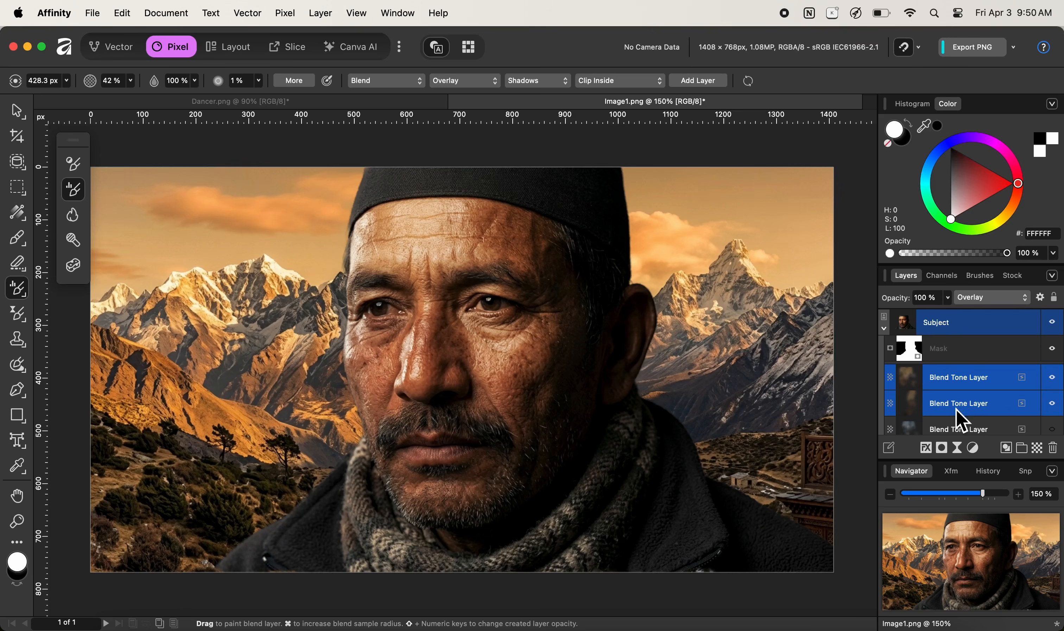
pyautogui.press('super+g')
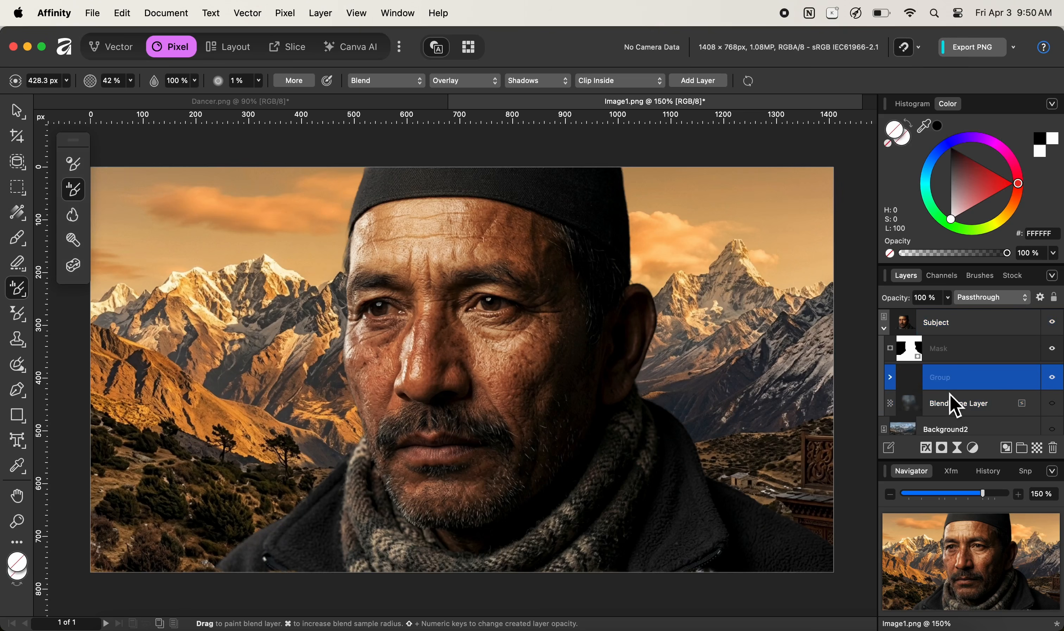
pyautogui.click(1052, 379)
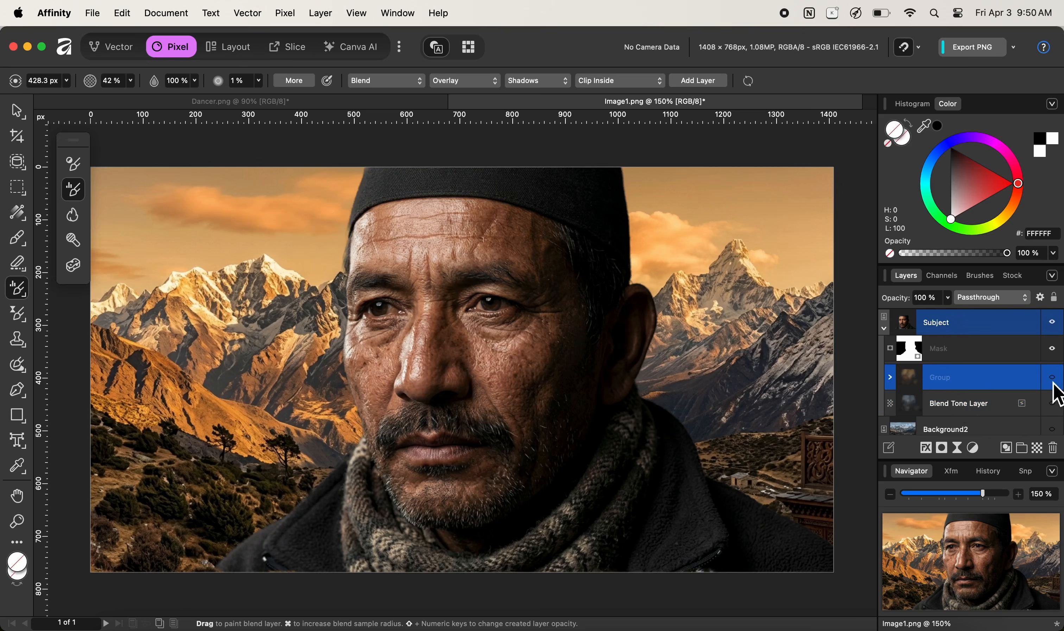
pyautogui.click(1052, 378)
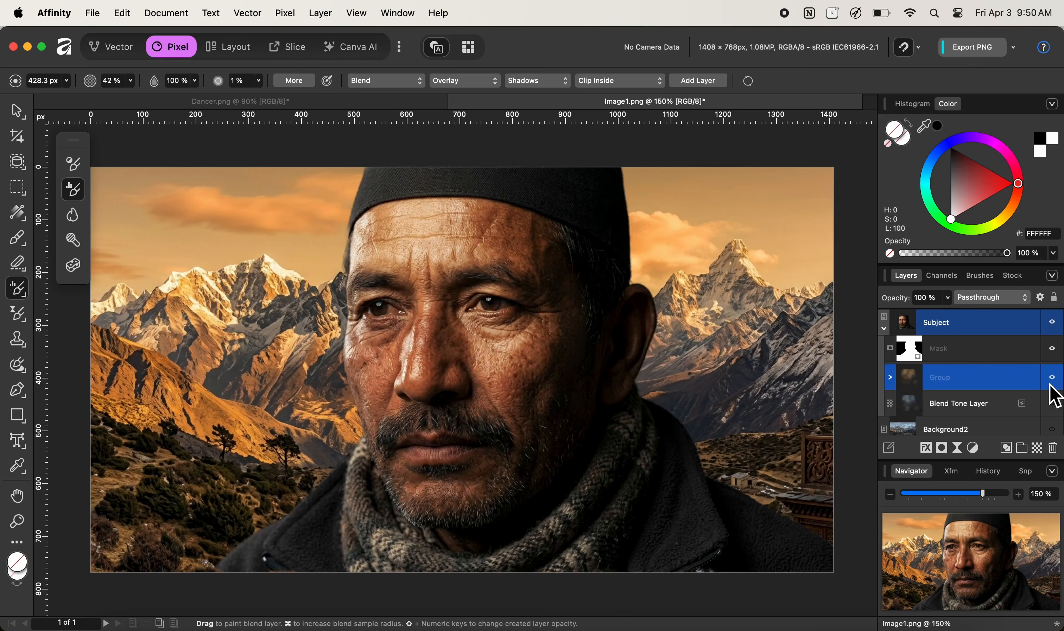